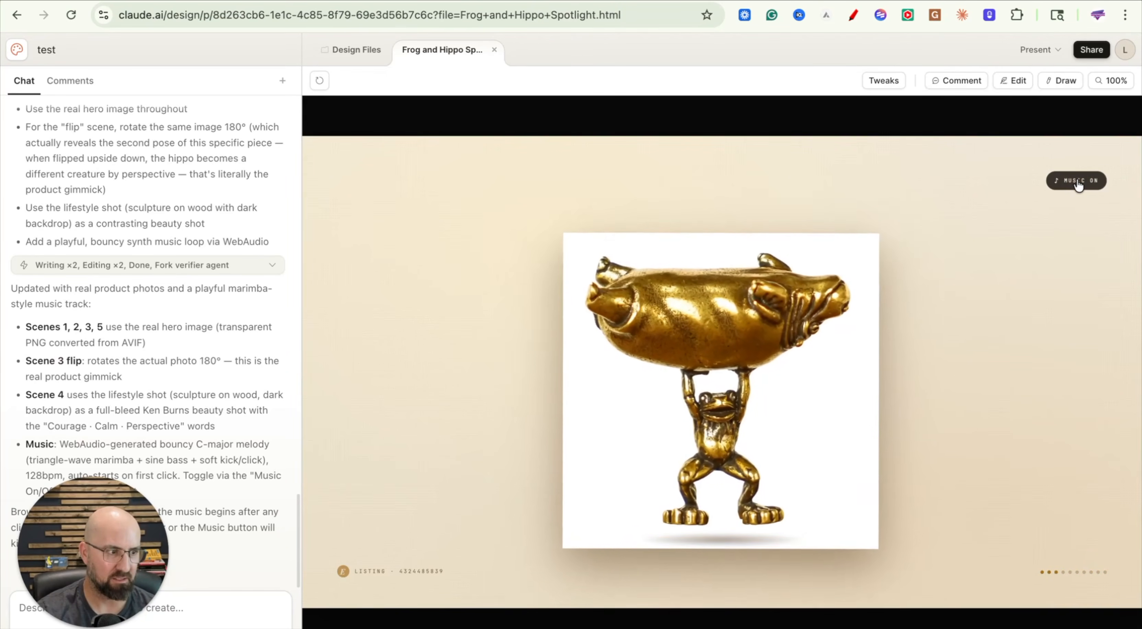
- Switch off the music in the Frog and Hippo Spotlight preview and return to the Claude Design project overview
{"action": "left_click", "coordinate": [1078, 182]}
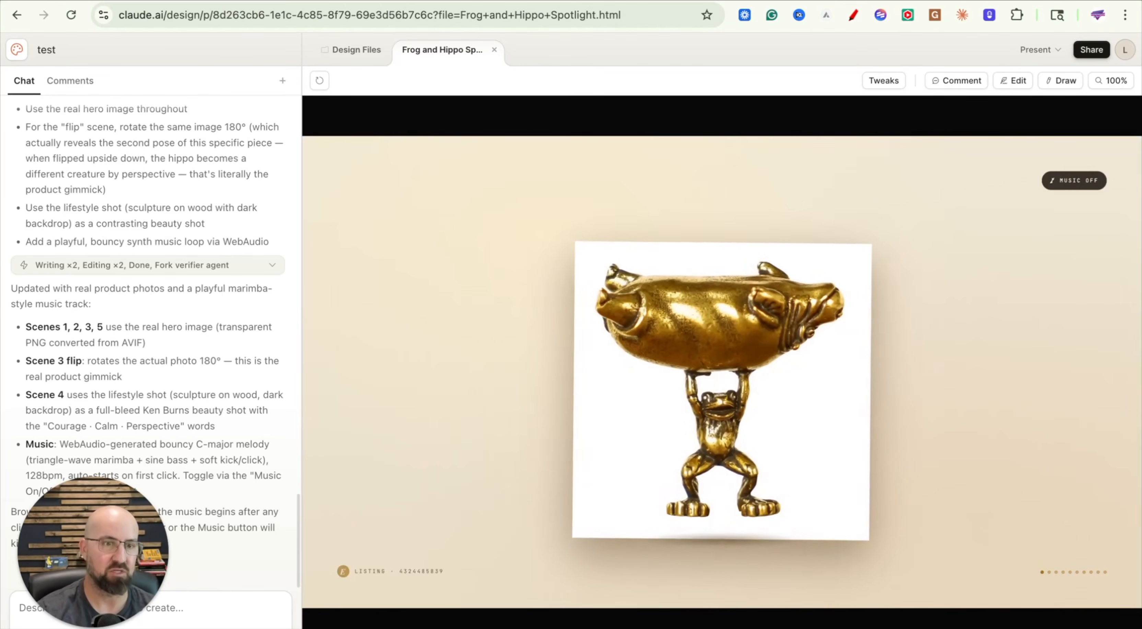
{"action": "left_click", "coordinate": [18, 56]}
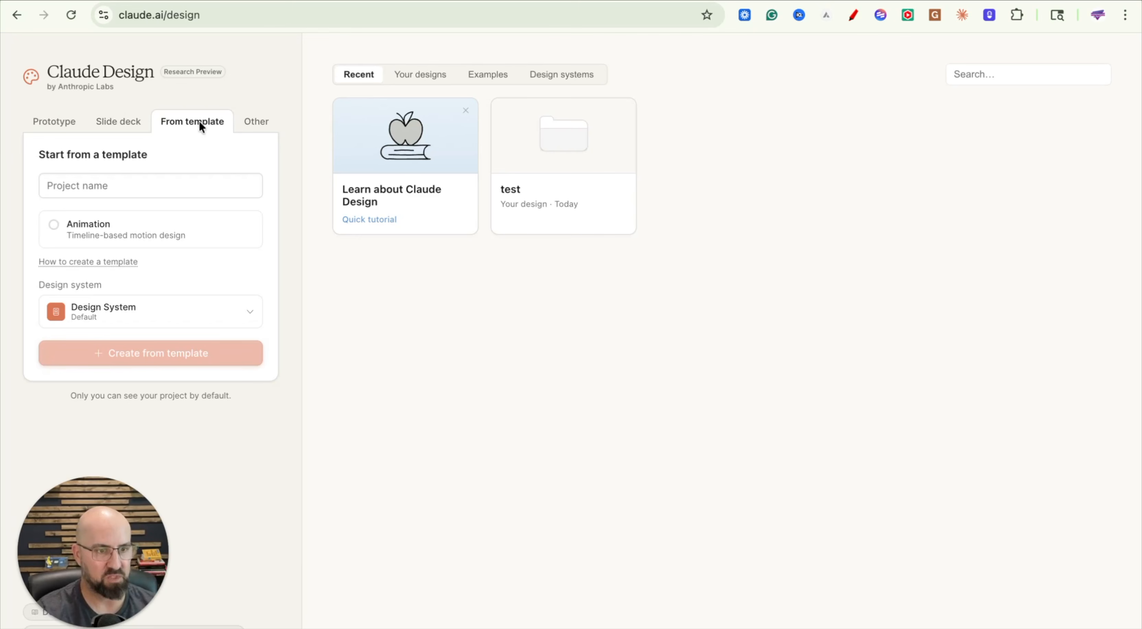
- Look through the gallery of example designs and their prompts, and compare the prototype and template project types
{"action": "left_click", "coordinate": [483, 75]}
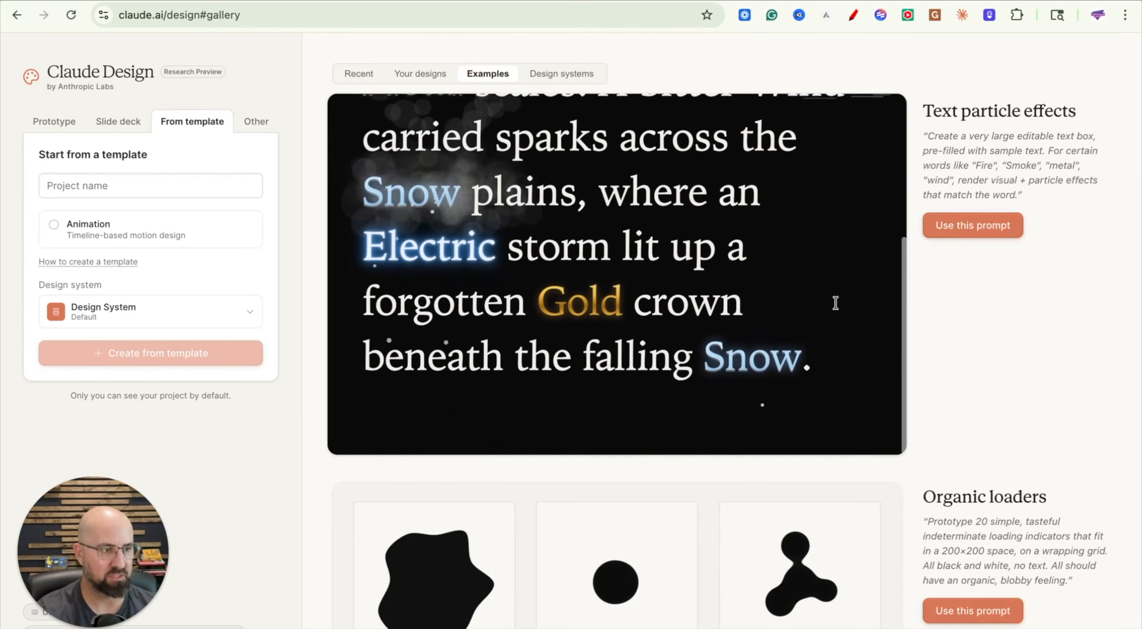
{"action": "scroll", "coordinate": [835, 303], "scroll_direction": "down", "scroll_amount": 20}
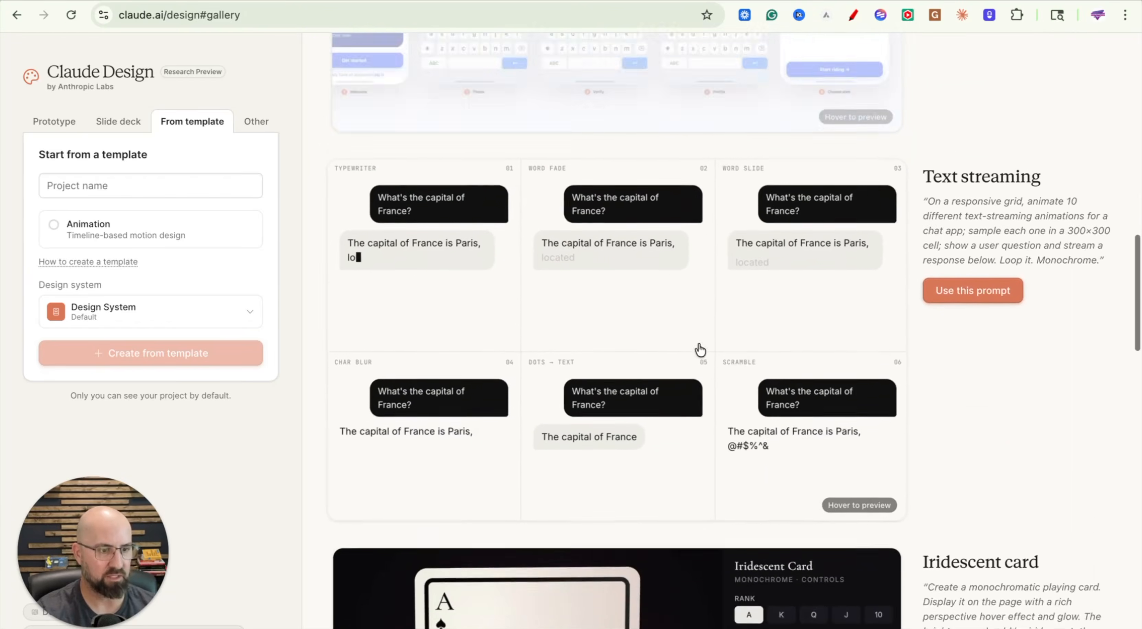
{"action": "scroll", "coordinate": [700, 350], "scroll_direction": "down", "scroll_amount": 15}
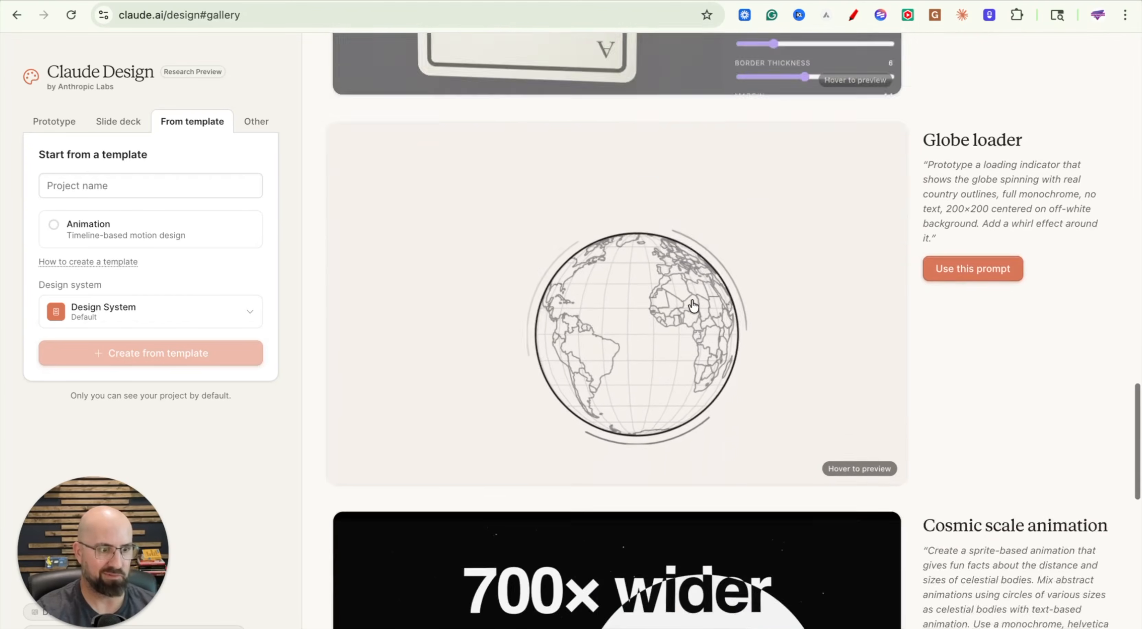
{"action": "scroll", "coordinate": [693, 306], "scroll_direction": "down", "scroll_amount": 20}
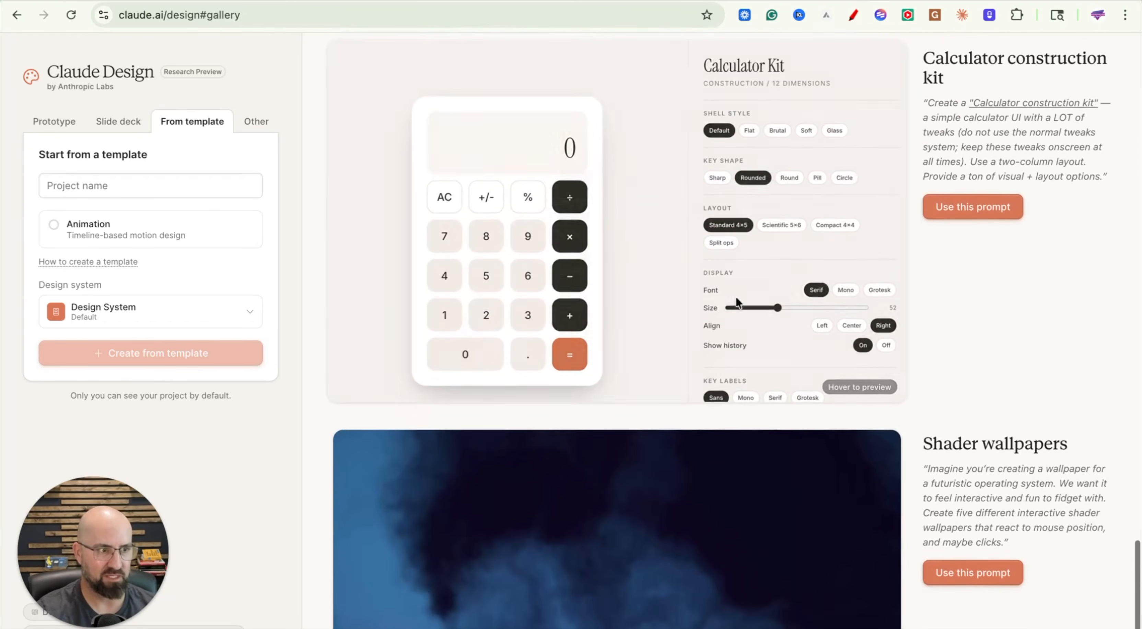
{"action": "scroll", "coordinate": [736, 296], "scroll_direction": "up", "scroll_amount": 20}
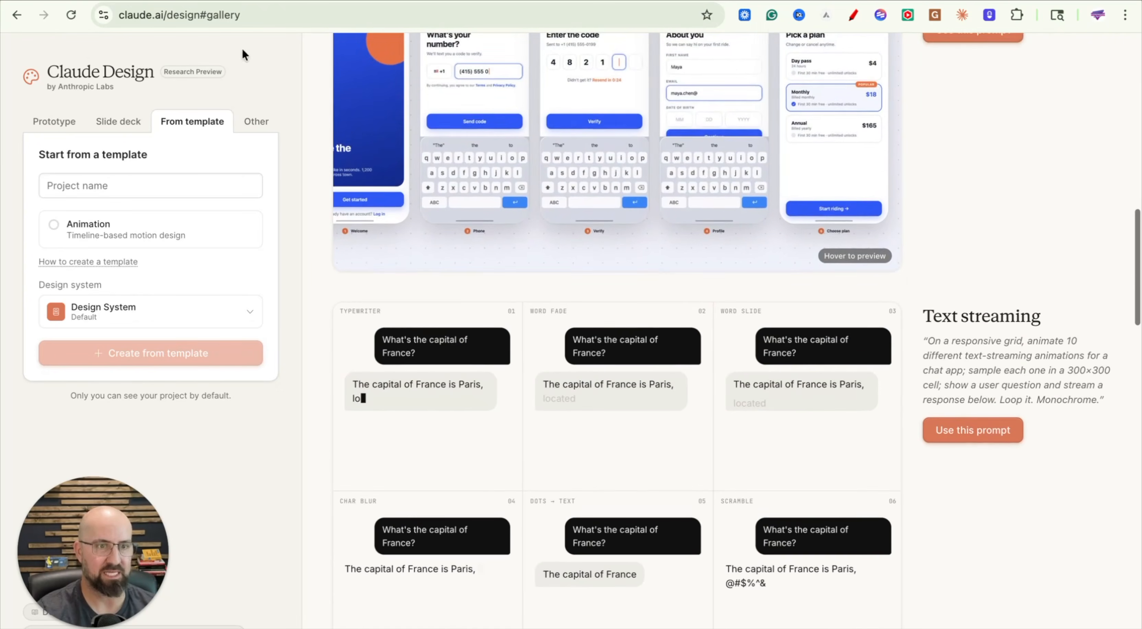
{"action": "mouse_move", "coordinate": [345, 120]}
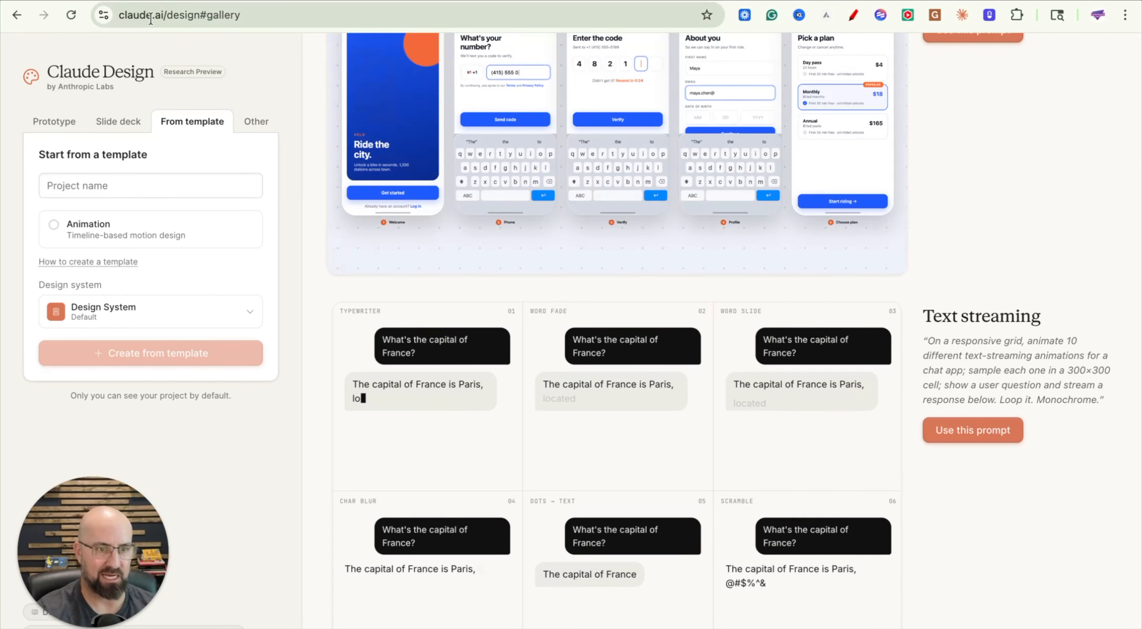
{"action": "scroll", "coordinate": [497, 253], "scroll_direction": "up", "scroll_amount": 15}
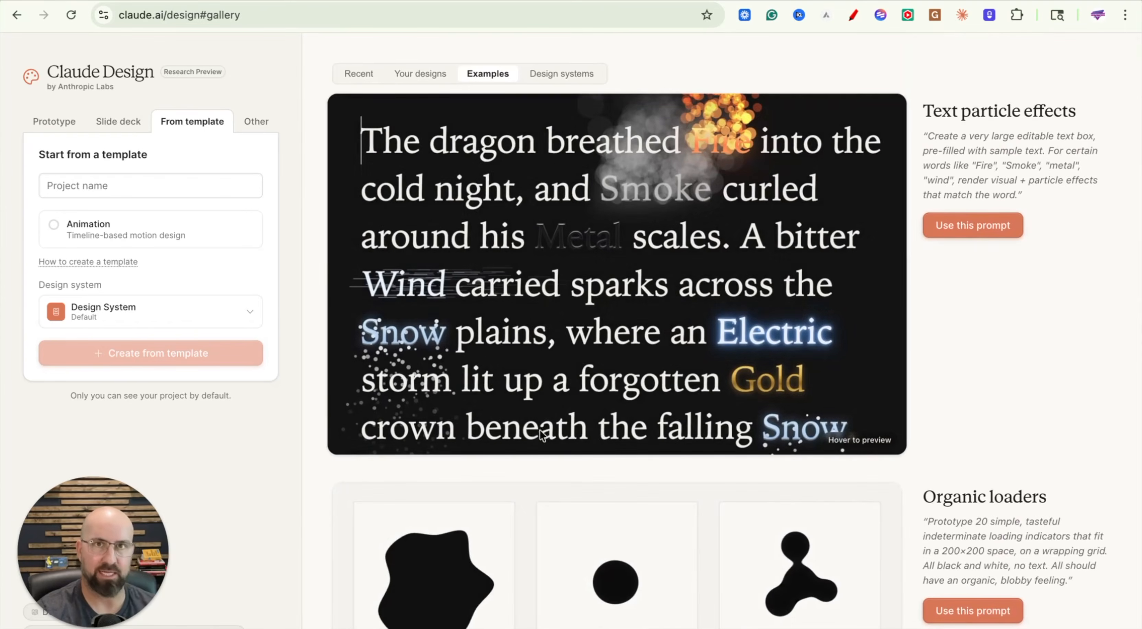
{"action": "mouse_move", "coordinate": [540, 429]}
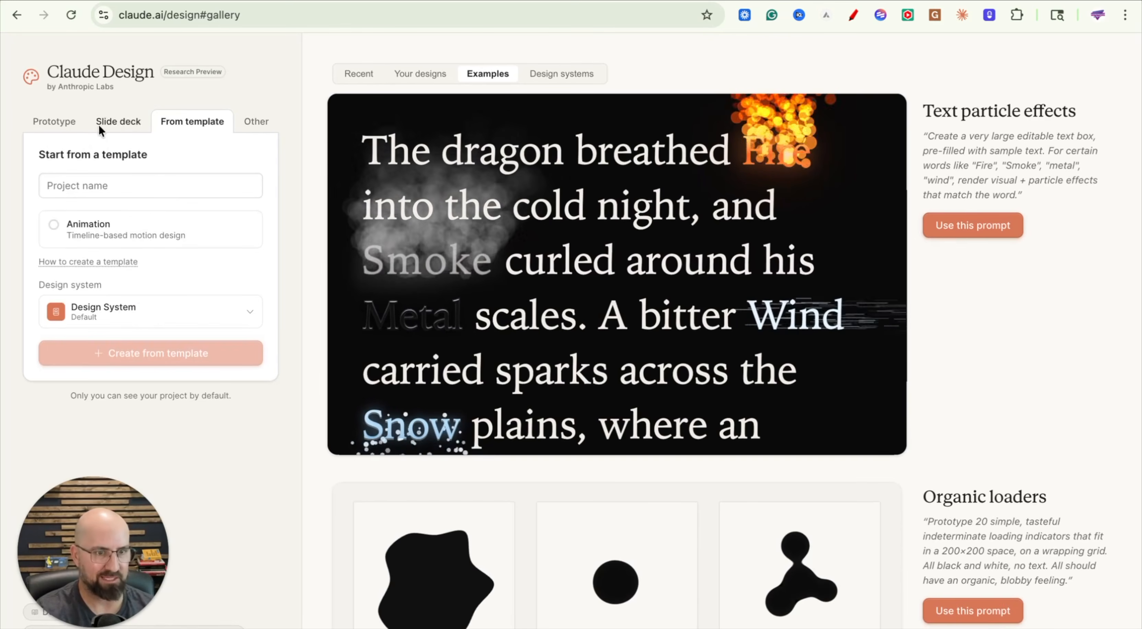
{"action": "left_click", "coordinate": [71, 124]}
{"action": "left_click", "coordinate": [181, 123]}
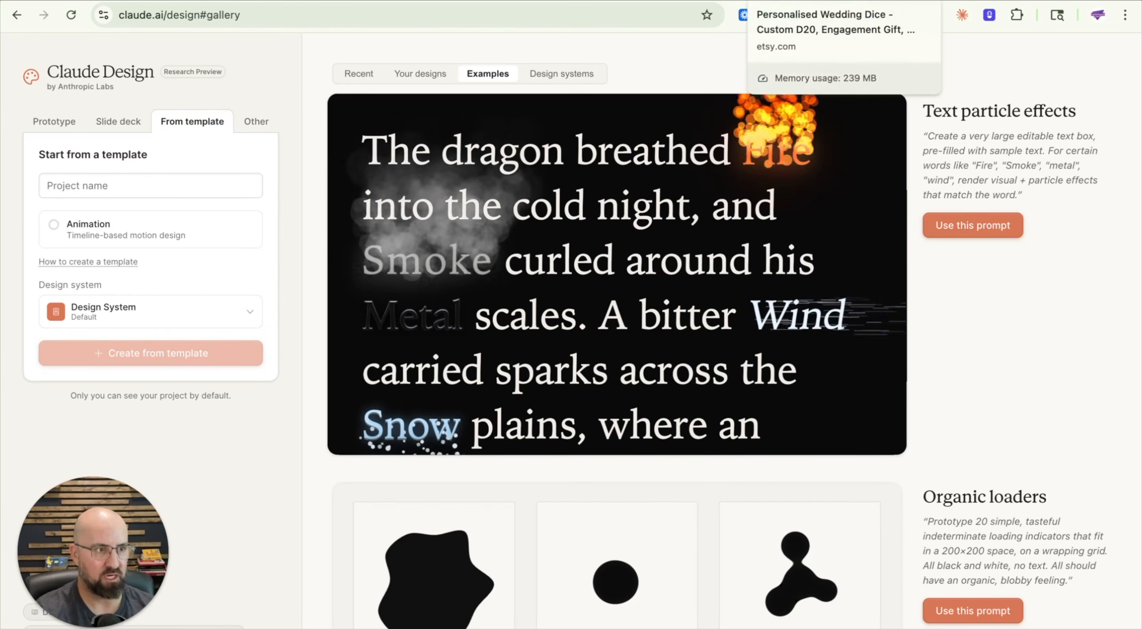
- Switch to the personalised wedding dice listing on Etsy and view its main photo and product video
{"action": "left_click", "coordinate": [767, 1]}
{"action": "scroll", "coordinate": [131, 215], "scroll_direction": "up", "scroll_amount": 3}
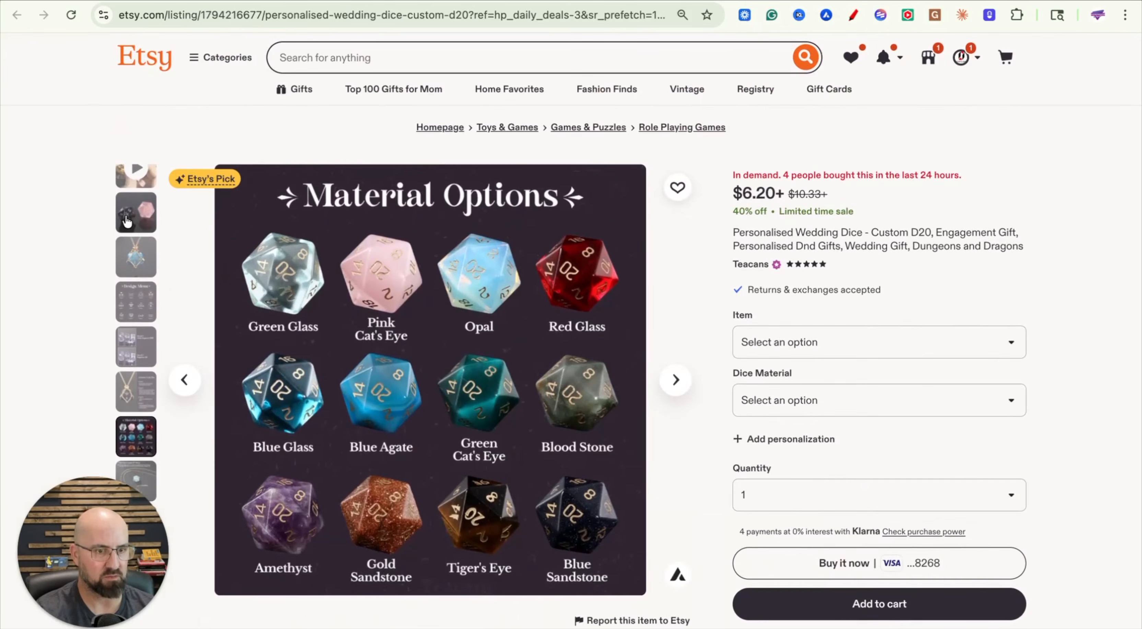
{"action": "scroll", "coordinate": [133, 212], "scroll_direction": "up", "scroll_amount": 1}
{"action": "left_click", "coordinate": [147, 194]}
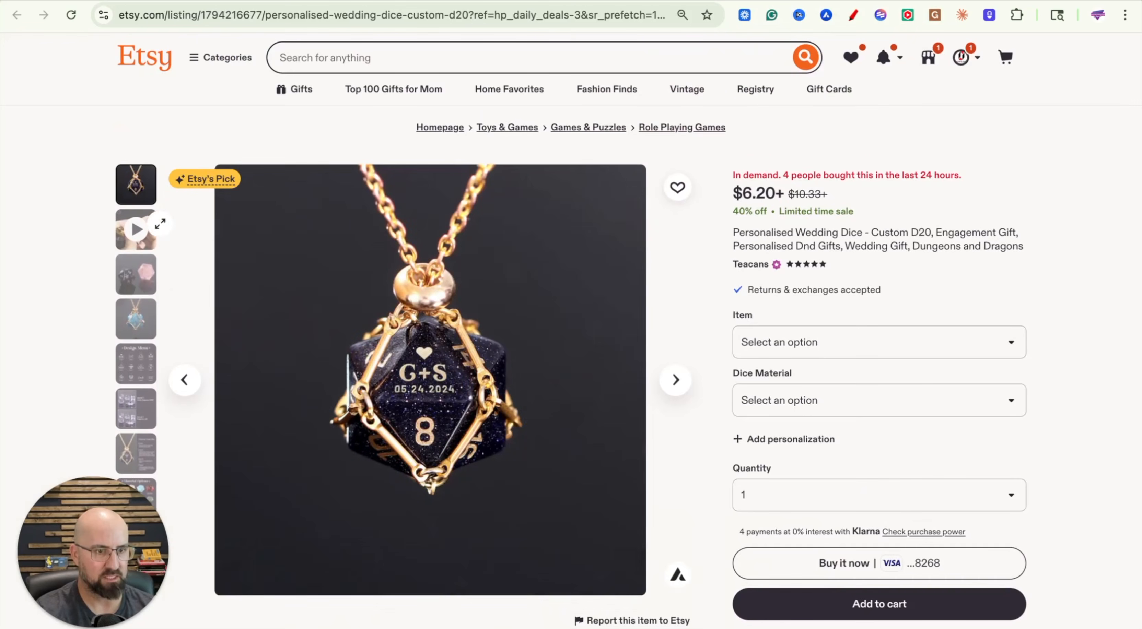
{"action": "left_click", "coordinate": [147, 247]}
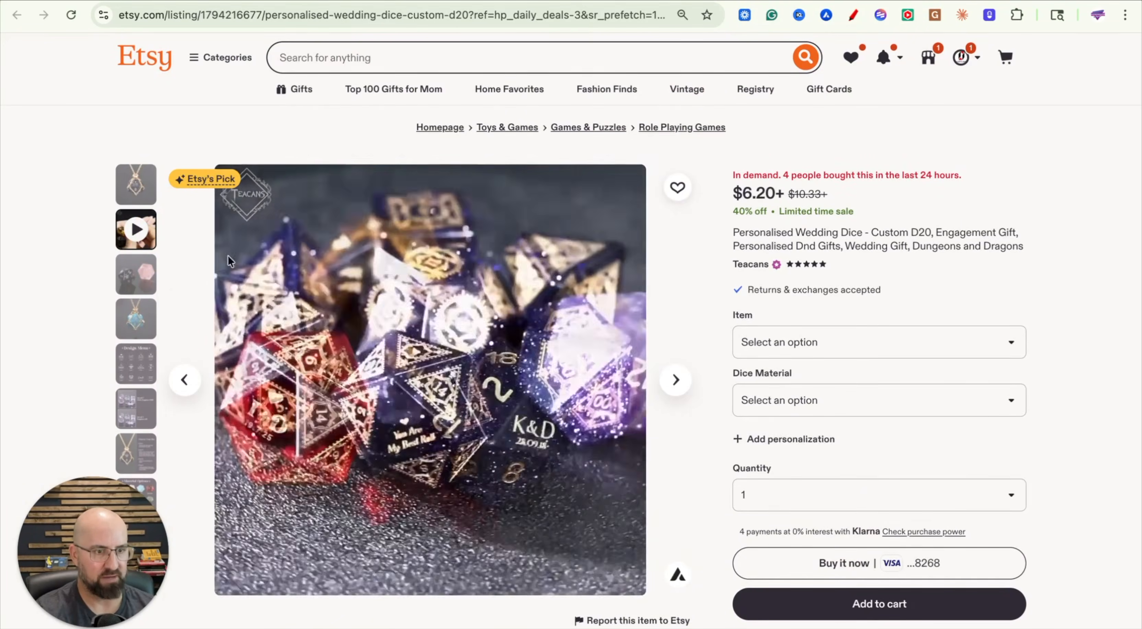
{"action": "left_click", "coordinate": [138, 191]}
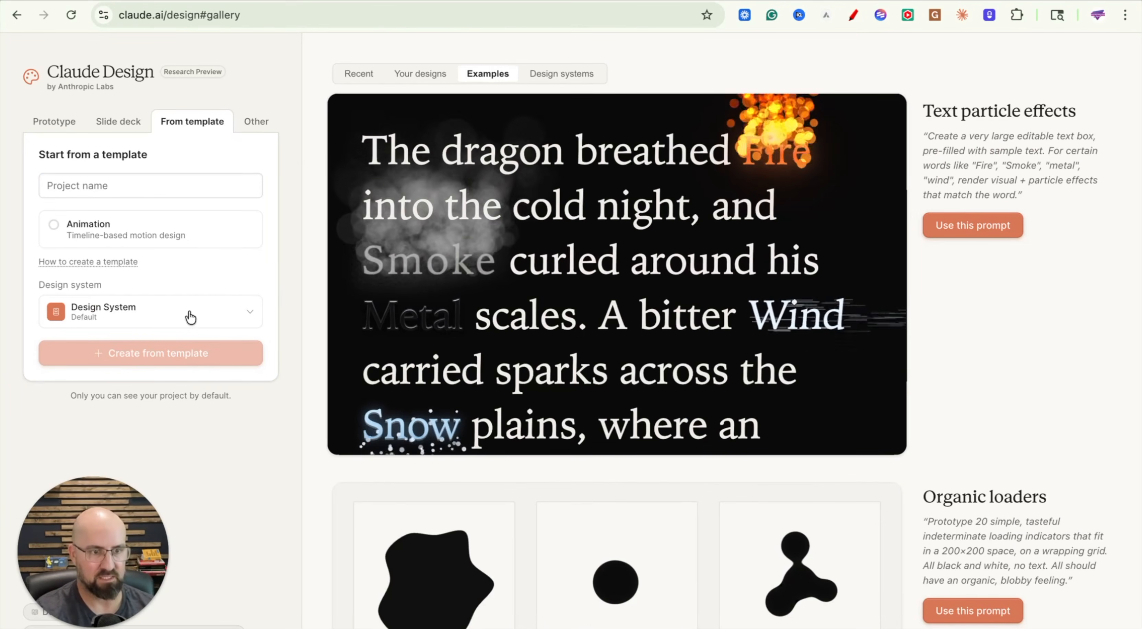
- Keep Design System as the template's design system, and examine the setup form for a new design system without filling it in
{"action": "left_click", "coordinate": [132, 312]}
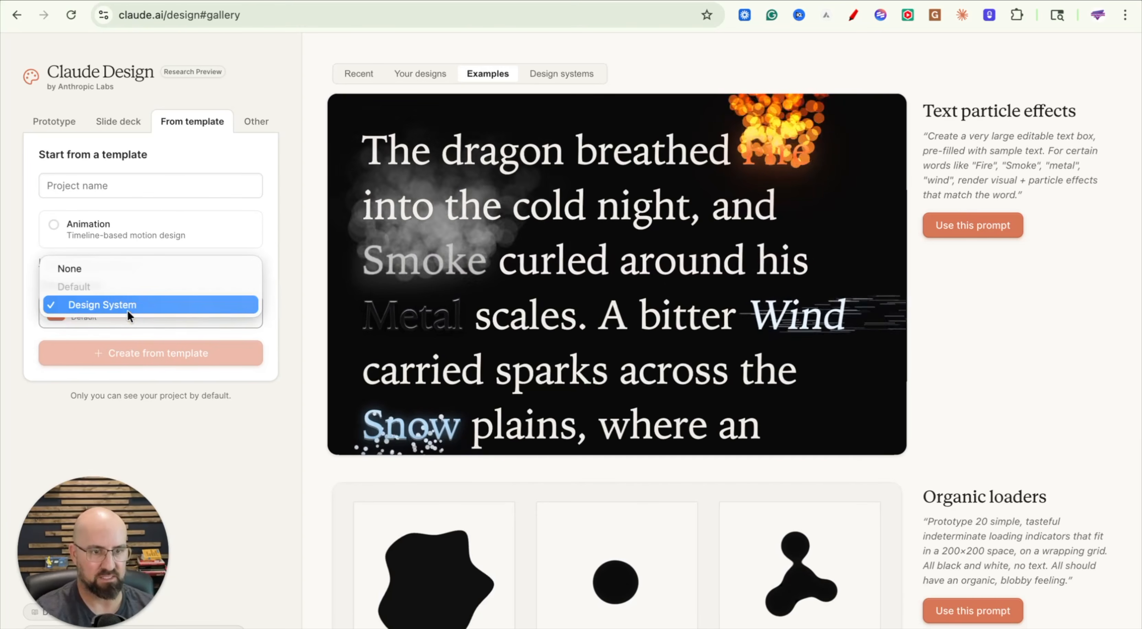
{"action": "left_click", "coordinate": [102, 304]}
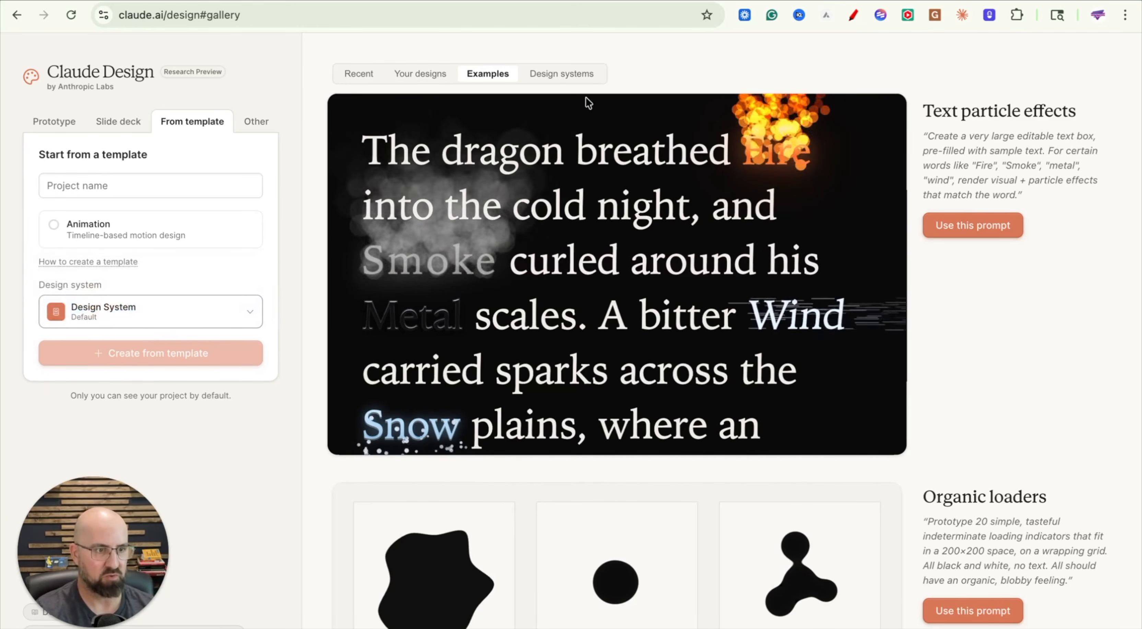
{"action": "left_click", "coordinate": [579, 78]}
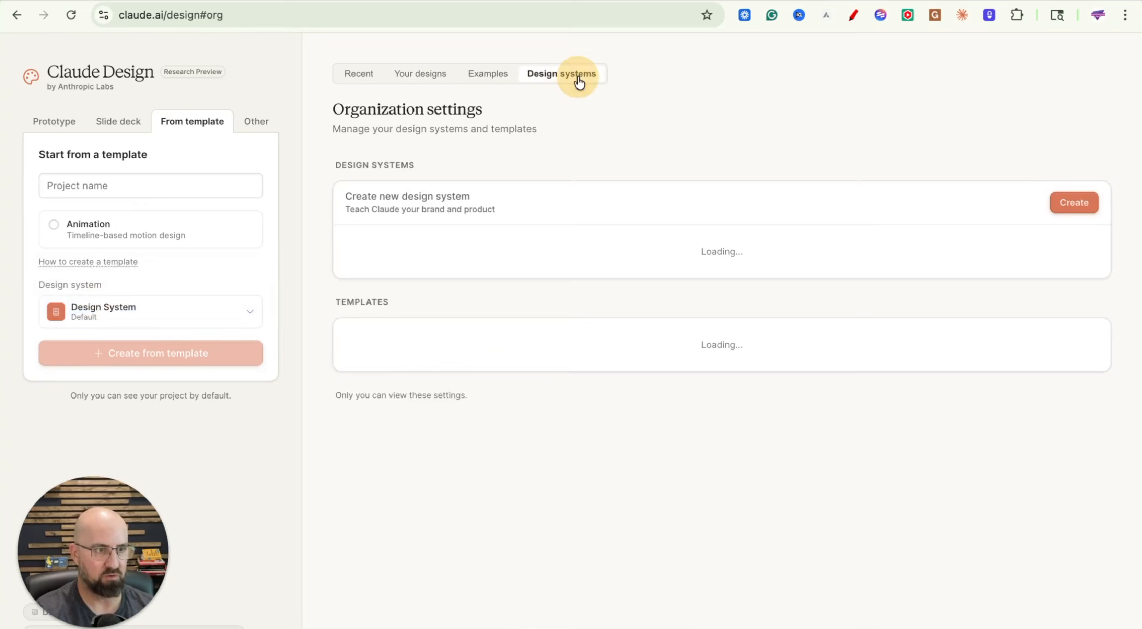
{"action": "left_click", "coordinate": [1073, 205]}
{"action": "scroll", "coordinate": [820, 312], "scroll_direction": "down", "scroll_amount": 2}
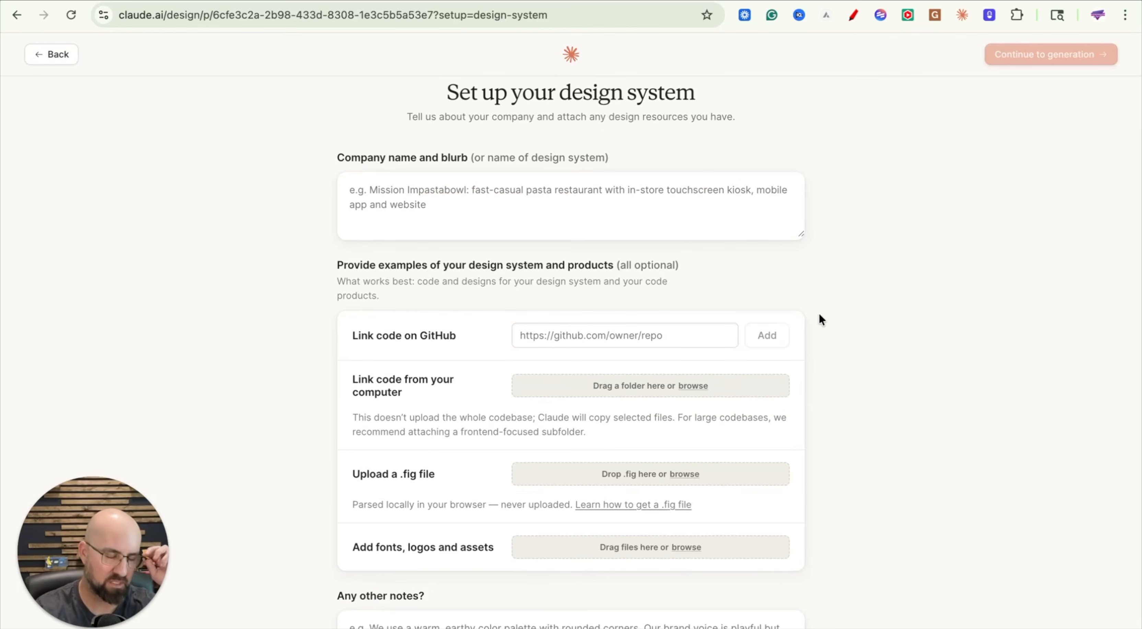
{"action": "scroll", "coordinate": [819, 313], "scroll_direction": "down", "scroll_amount": 1}
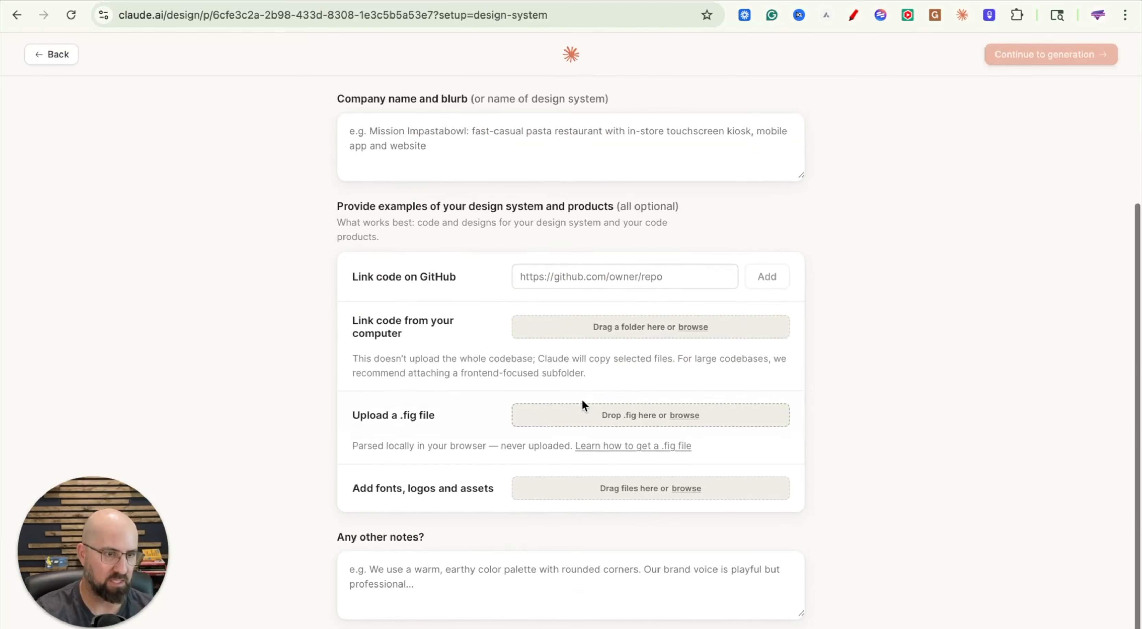
{"action": "scroll", "coordinate": [610, 187], "scroll_direction": "up", "scroll_amount": 3}
{"action": "scroll", "coordinate": [492, 387], "scroll_direction": "down", "scroll_amount": 3}
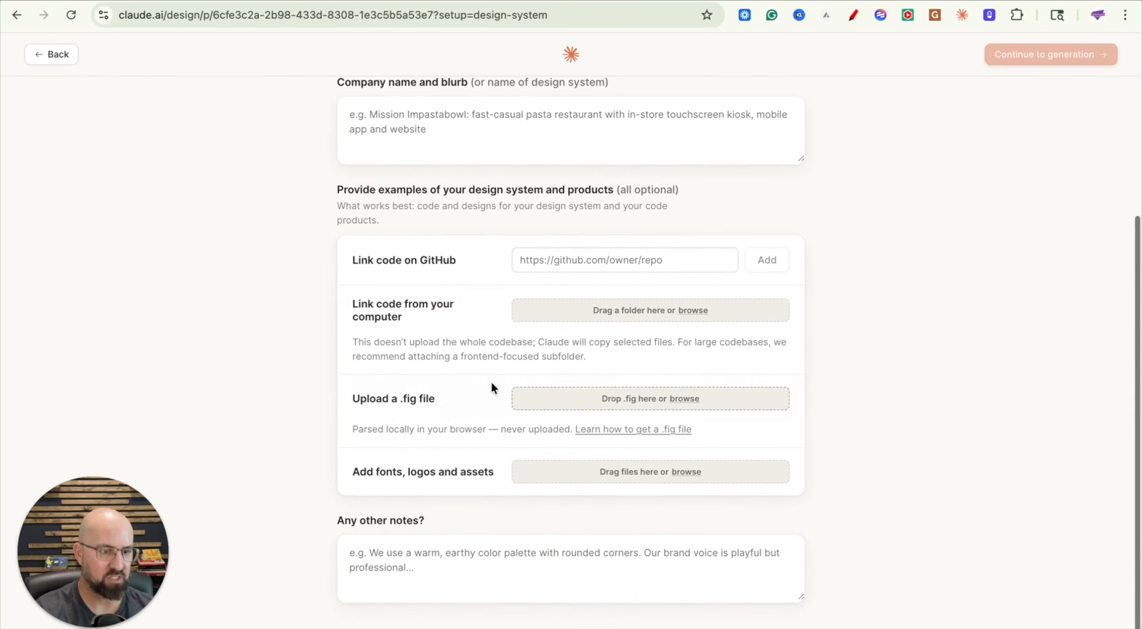
{"action": "scroll", "coordinate": [577, 404], "scroll_direction": "up", "scroll_amount": 3}
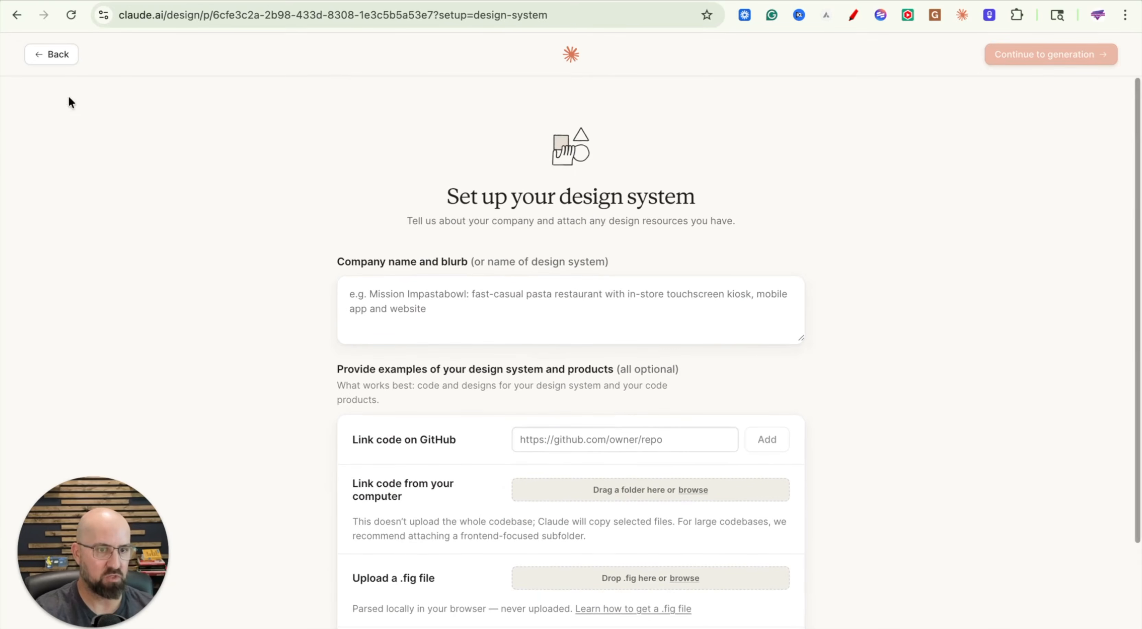
{"action": "left_click", "coordinate": [52, 54]}
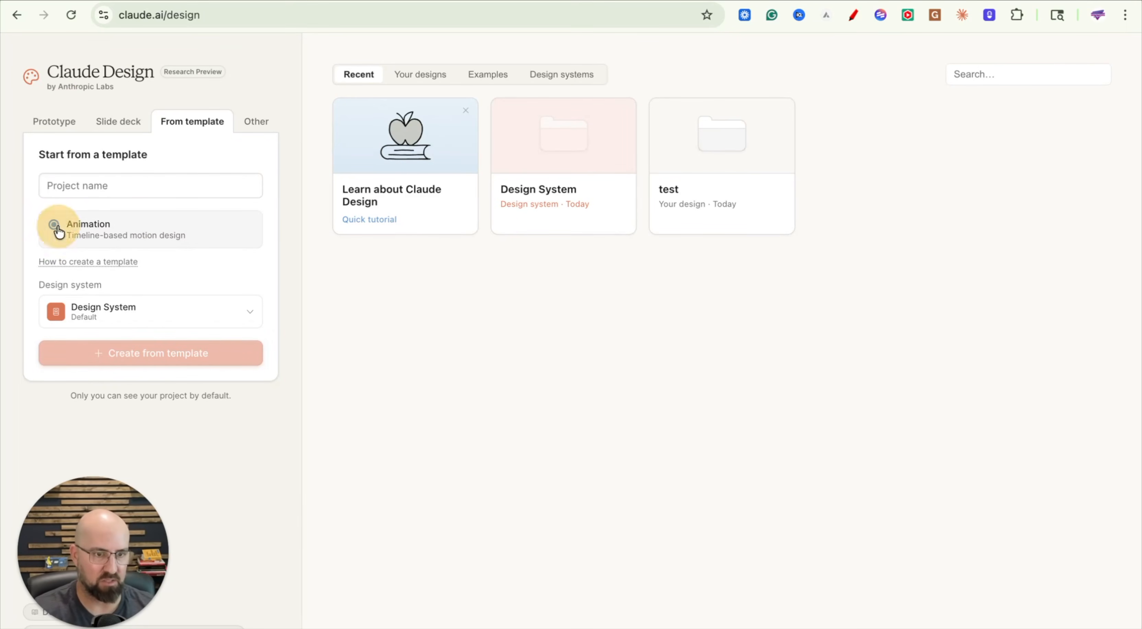
- Create an Animation template project named "test 2" and attach the six wedding dice listing images to its prompt
{"action": "type", "text": "test 2"}
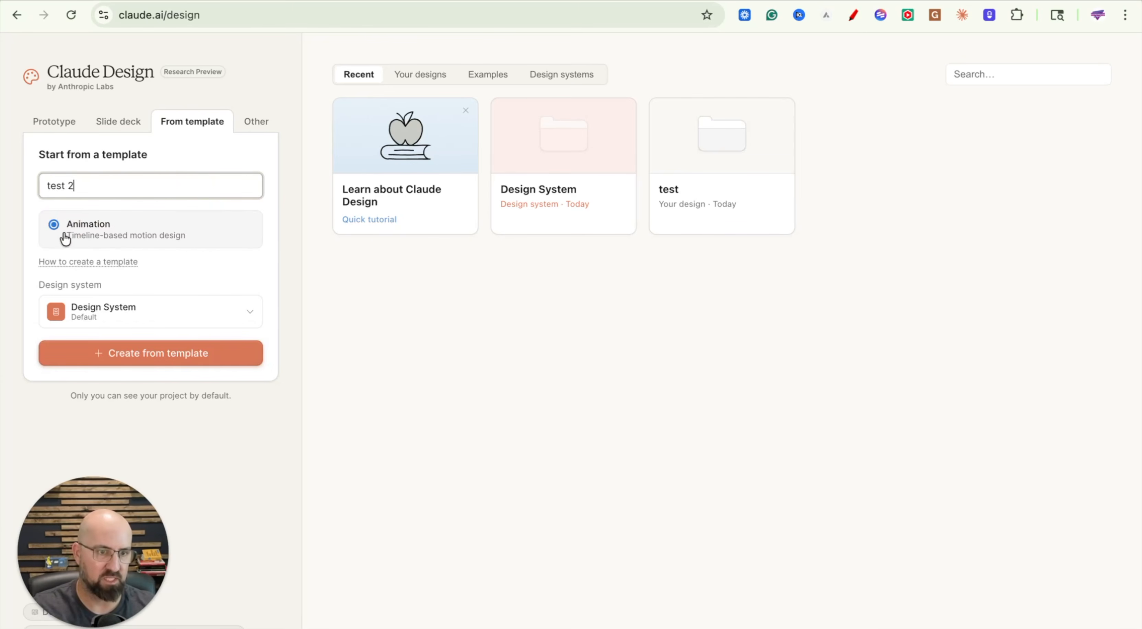
{"action": "left_click", "coordinate": [174, 351]}
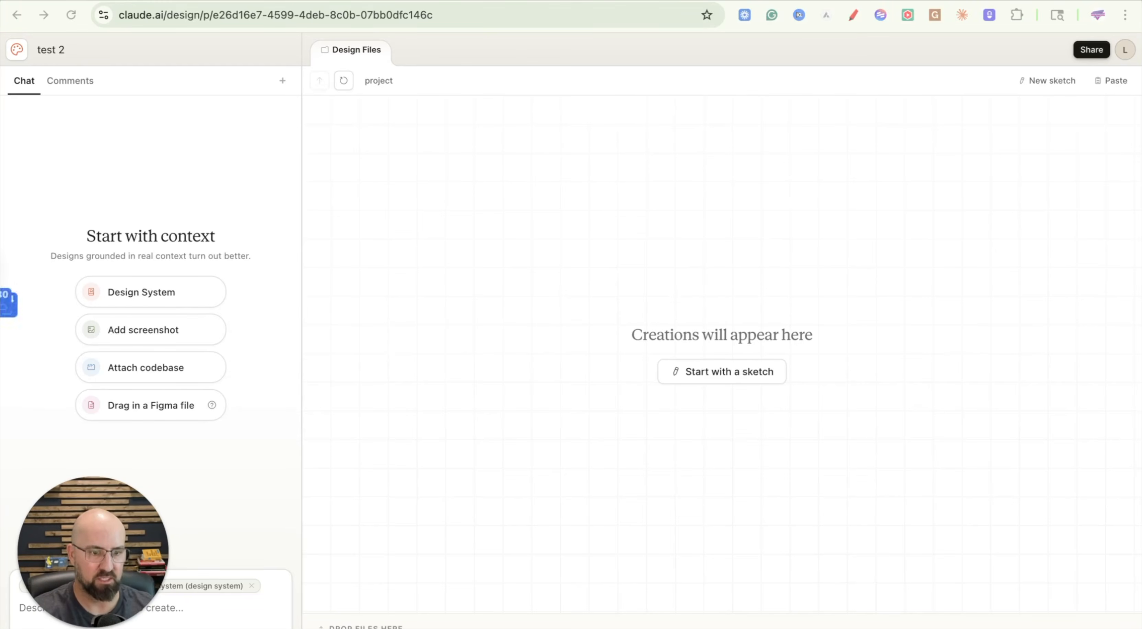
{"action": "left_click_drag", "start_coordinate": [6, 303], "coordinate": [237, 618]}
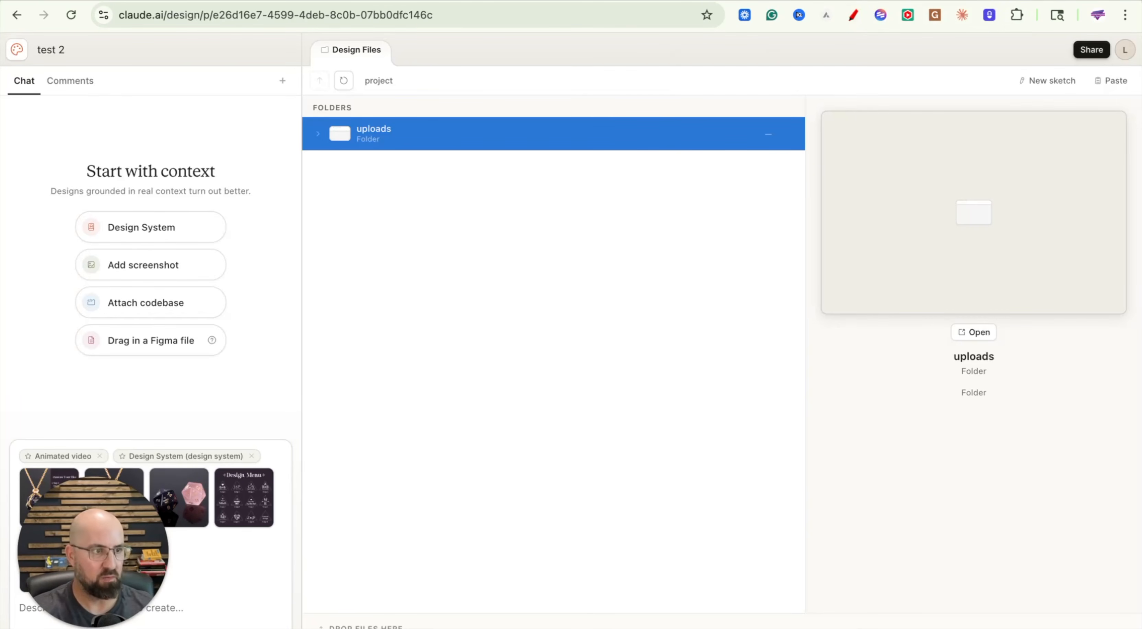
- Copy the web address of the Etsy wedding dice listing and paste it into the test 2 project's prompt
{"action": "left_click", "coordinate": [778, 1]}
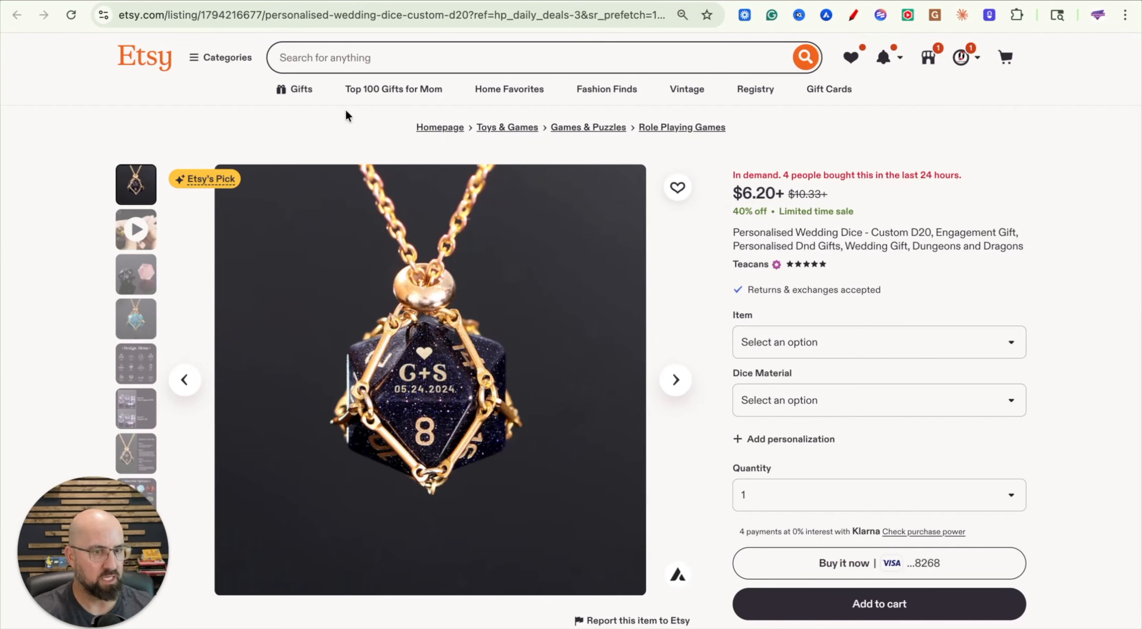
{"action": "left_click", "coordinate": [281, 11]}
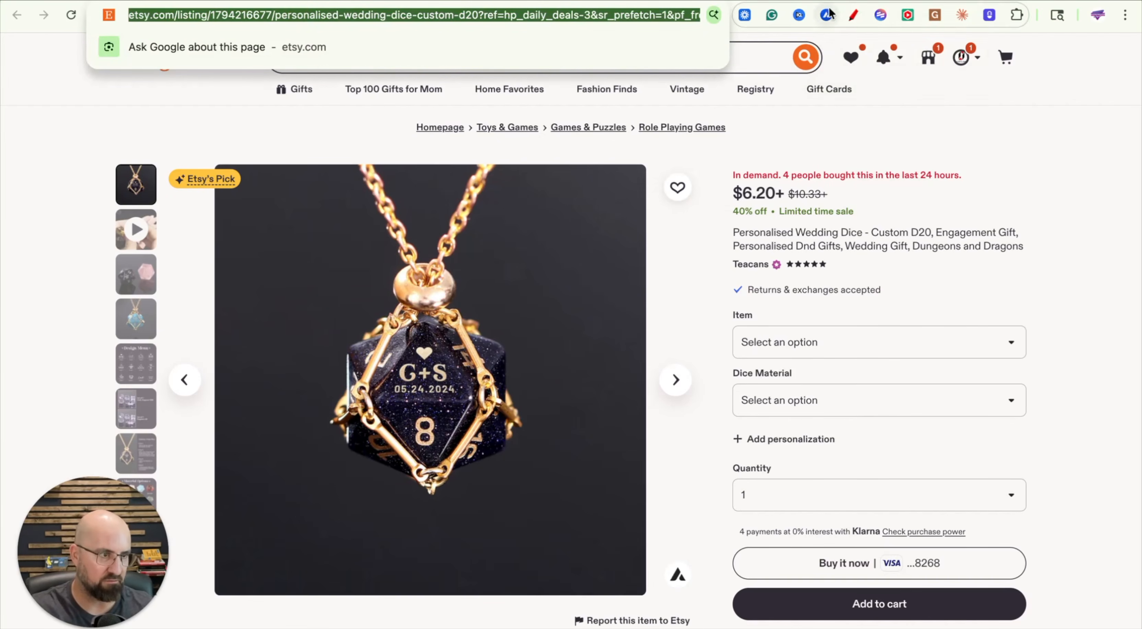
{"action": "key", "text": "ctrl+Tab"}
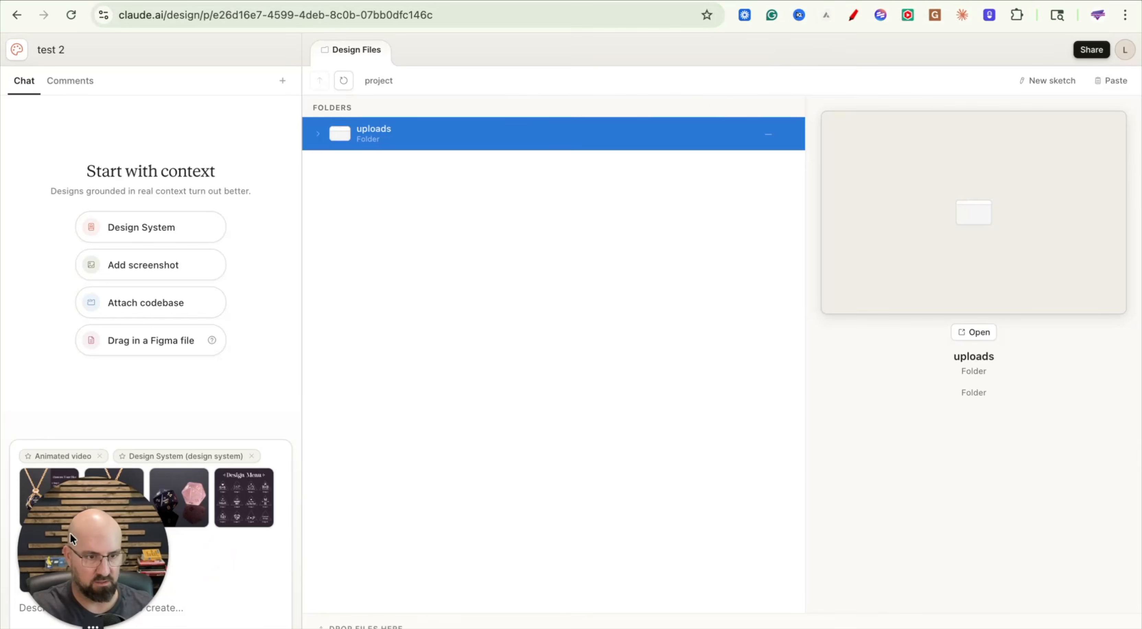
{"action": "left_click_drag", "start_coordinate": [75, 521], "coordinate": [71, 314]}
{"action": "left_click", "coordinate": [71, 628]}
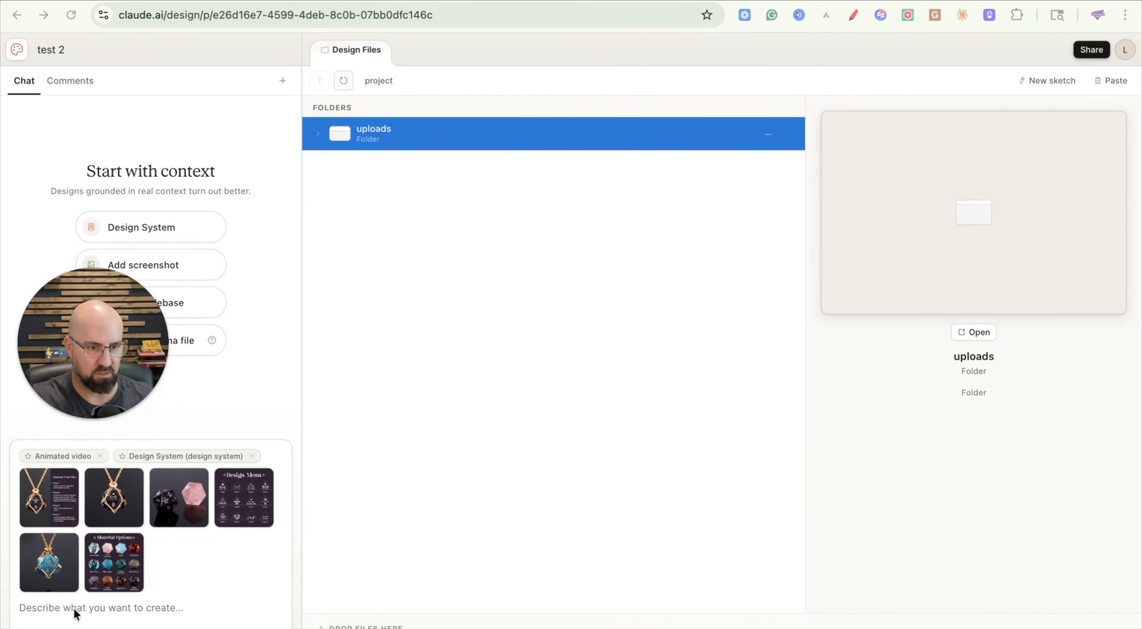
{"action": "left_click", "coordinate": [61, 606]}
{"action": "key", "text": "super+v"}
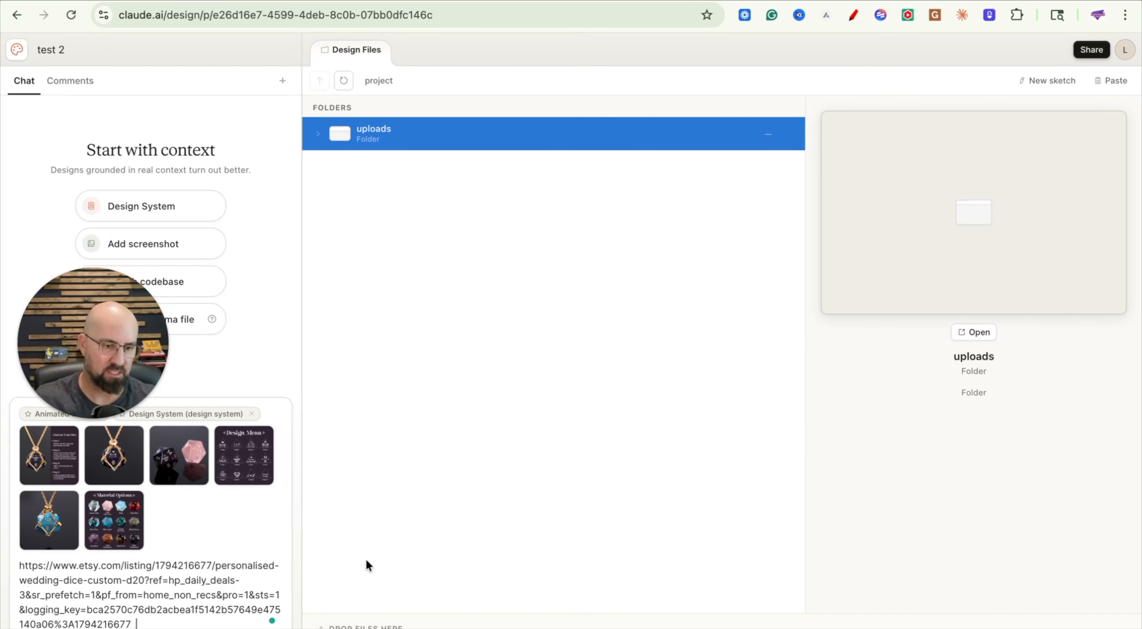
- Ask for an engaging, scroll-stopping 10 to 15-second Etsy listing video highlighting the listing, with text overlays or other additions, and send the prompt
{"action": "type", "text": "a 10-second or 10 to 15-second Etsy listing video that highlights this listing and makes it super engaging for potential buyers so they stop the scroll. Add text overlays or whatever else you think would make this more engaging."}
{"action": "scroll", "coordinate": [206, 554], "scroll_direction": "down", "scroll_amount": 1}
{"action": "scroll", "coordinate": [271, 585], "scroll_direction": "up", "scroll_amount": 1}
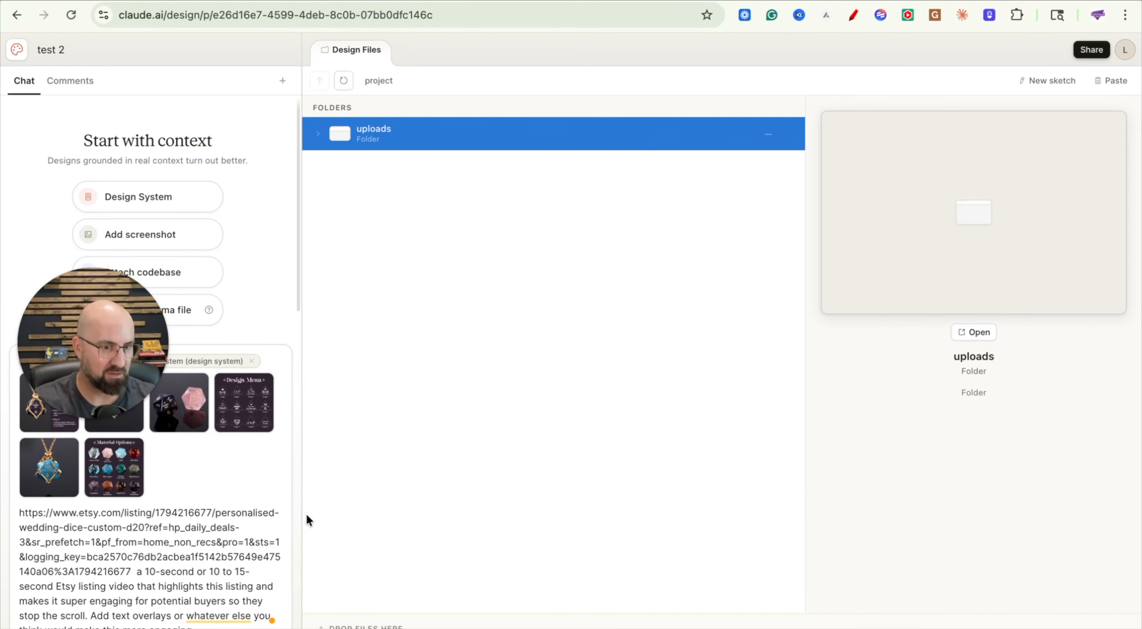
{"action": "key", "text": "Return"}
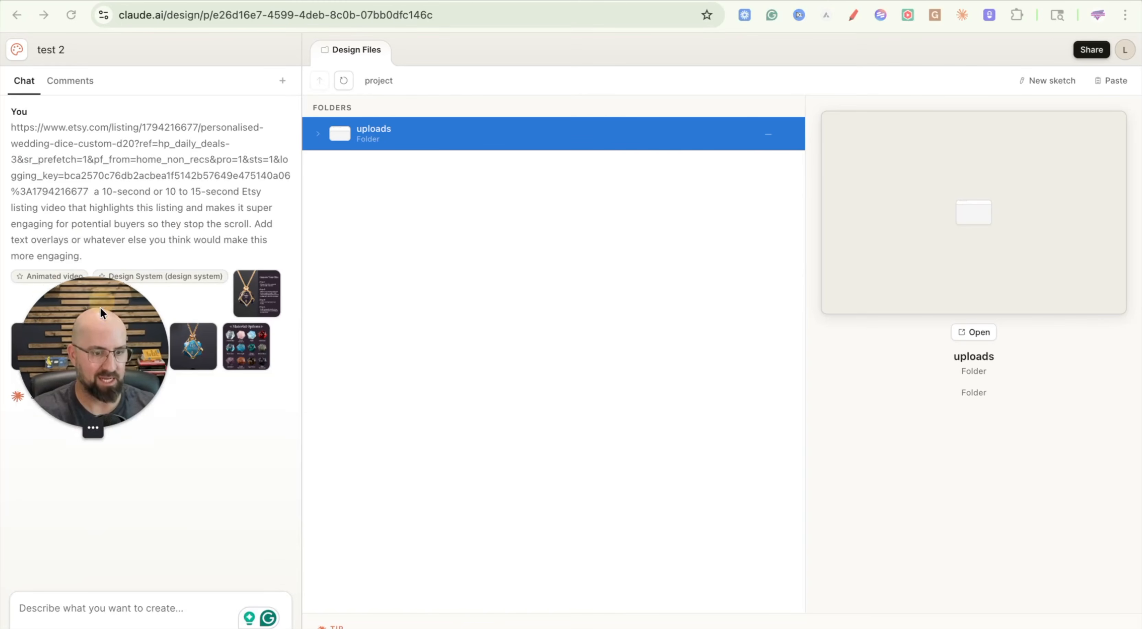
{"action": "left_click_drag", "start_coordinate": [100, 307], "coordinate": [89, 501]}
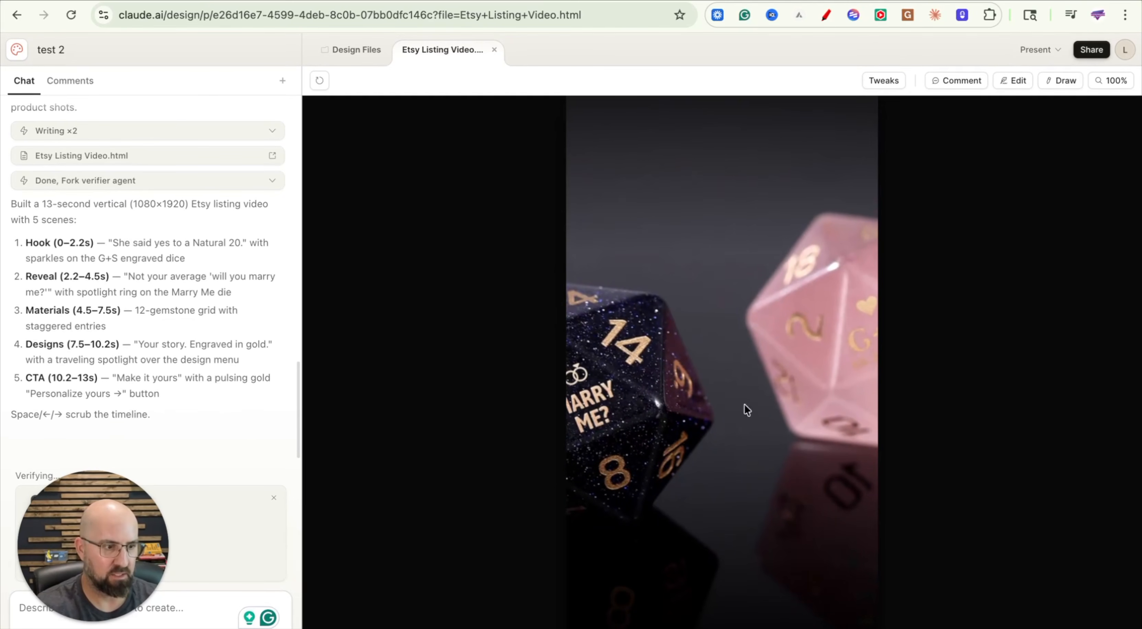
- Examine the Tweaks, Edit and Draw tools available for the generated Etsy Listing Video, closing each without changing the video
{"action": "left_click", "coordinate": [884, 81]}
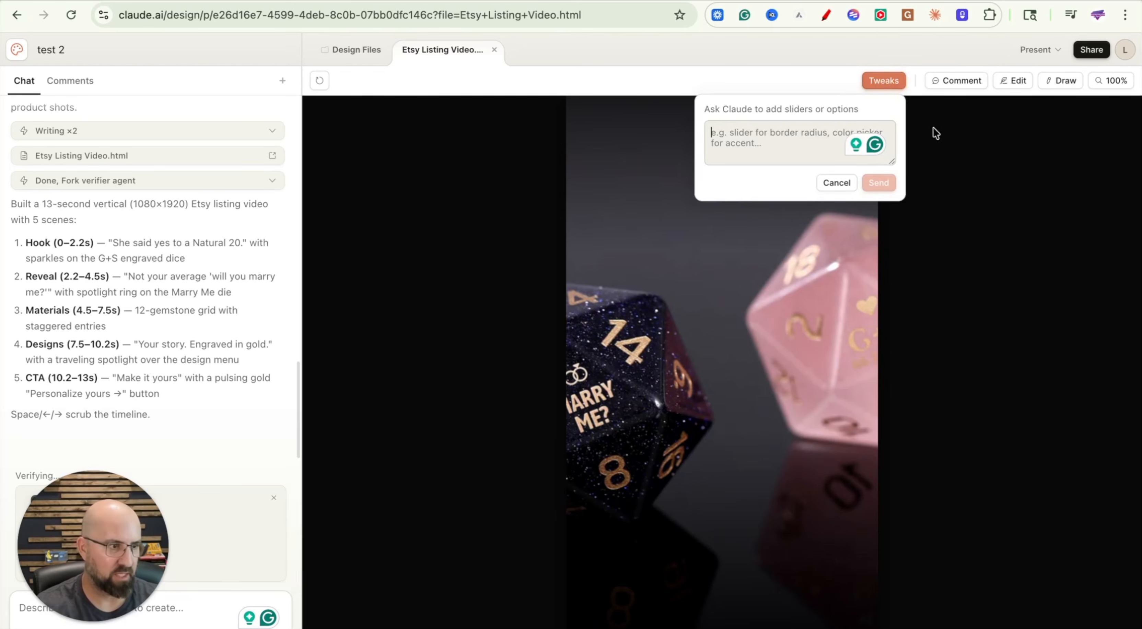
{"action": "left_click", "coordinate": [1003, 82]}
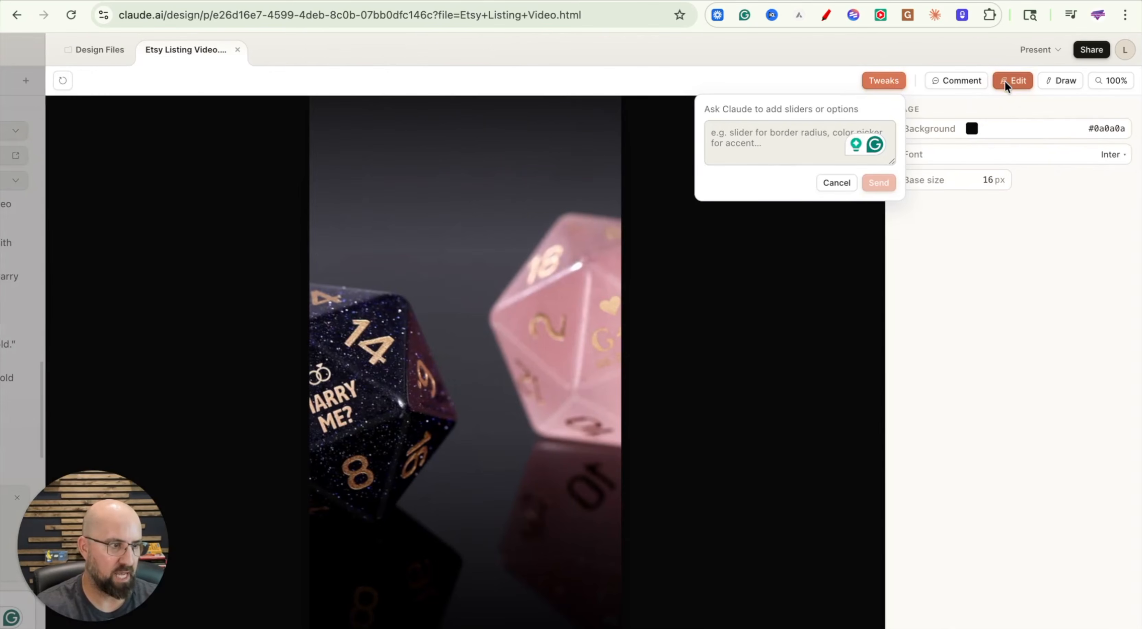
{"action": "left_click", "coordinate": [1020, 81]}
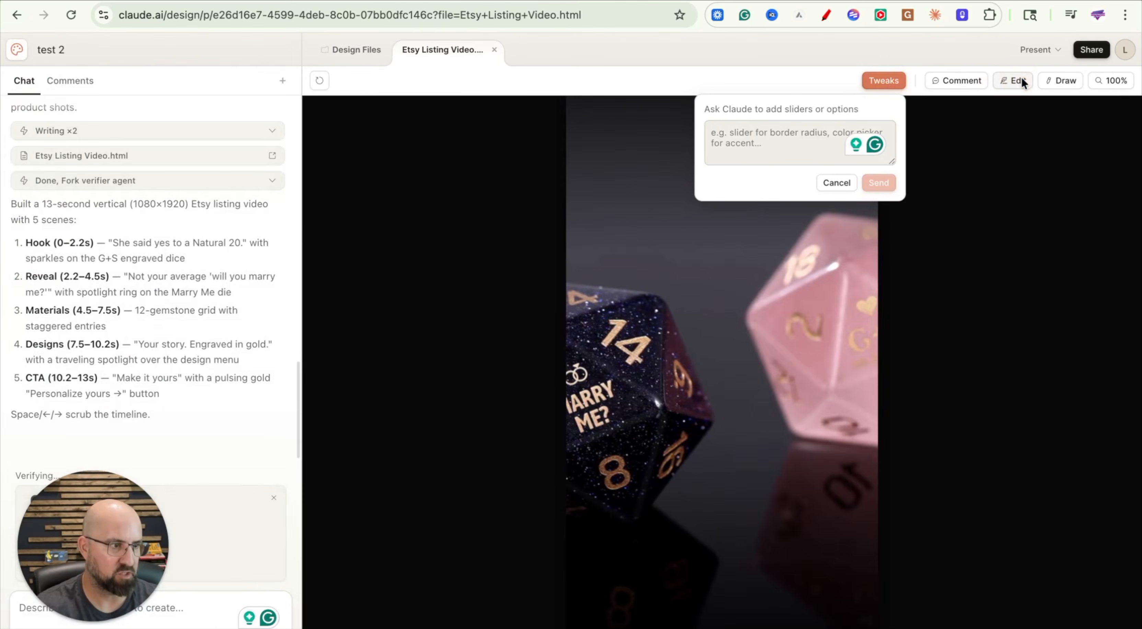
{"action": "left_click", "coordinate": [1044, 79]}
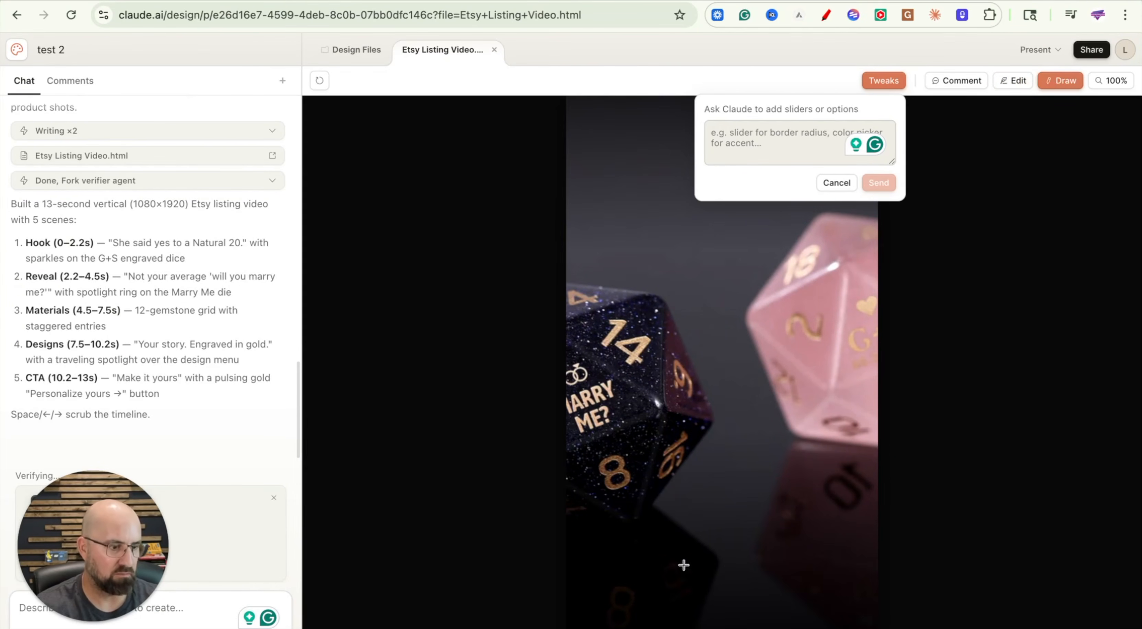
{"action": "left_click", "coordinate": [837, 182]}
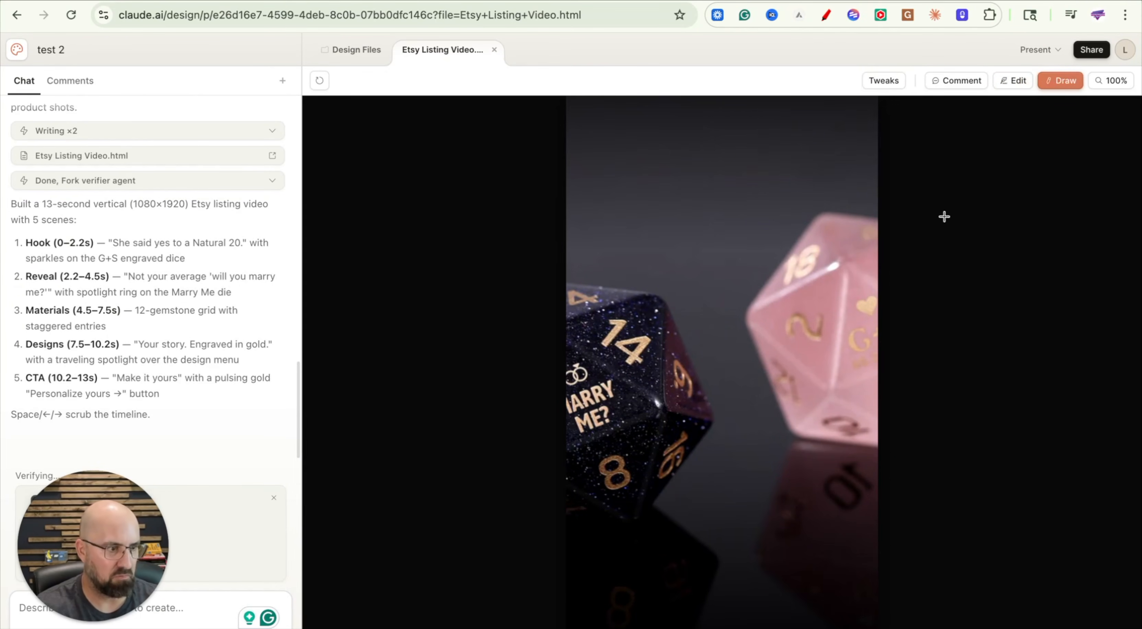
{"action": "left_click", "coordinate": [1057, 79]}
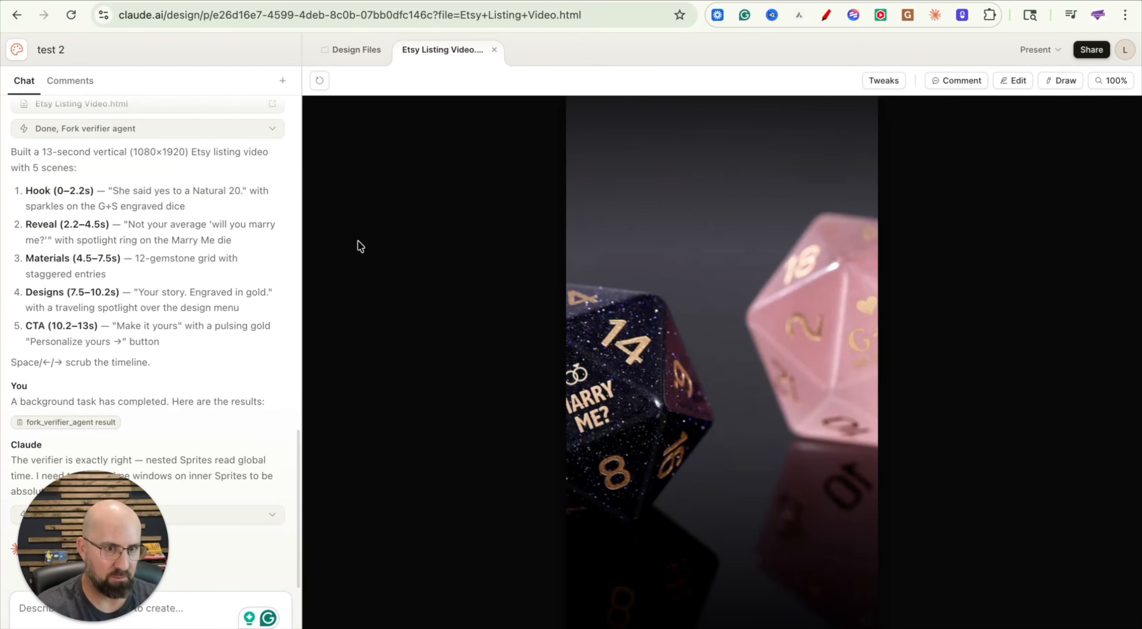
- Return to the project overview and review the setup options for new Prototype, Slide deck, From template and Other projects
{"action": "left_click", "coordinate": [17, 50]}
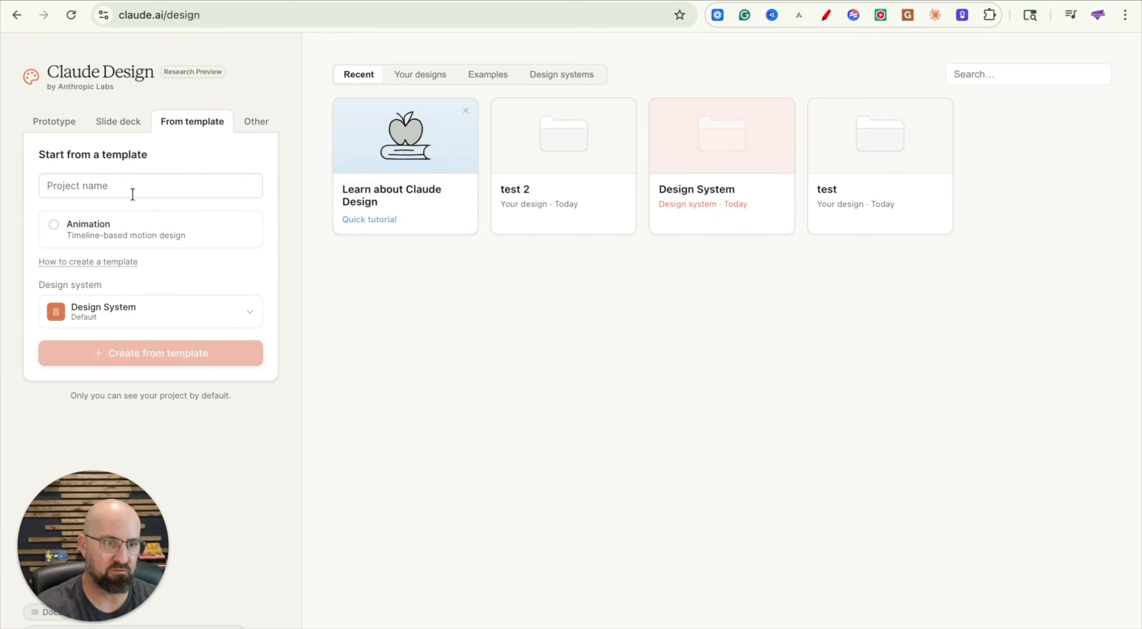
{"action": "left_click", "coordinate": [58, 120]}
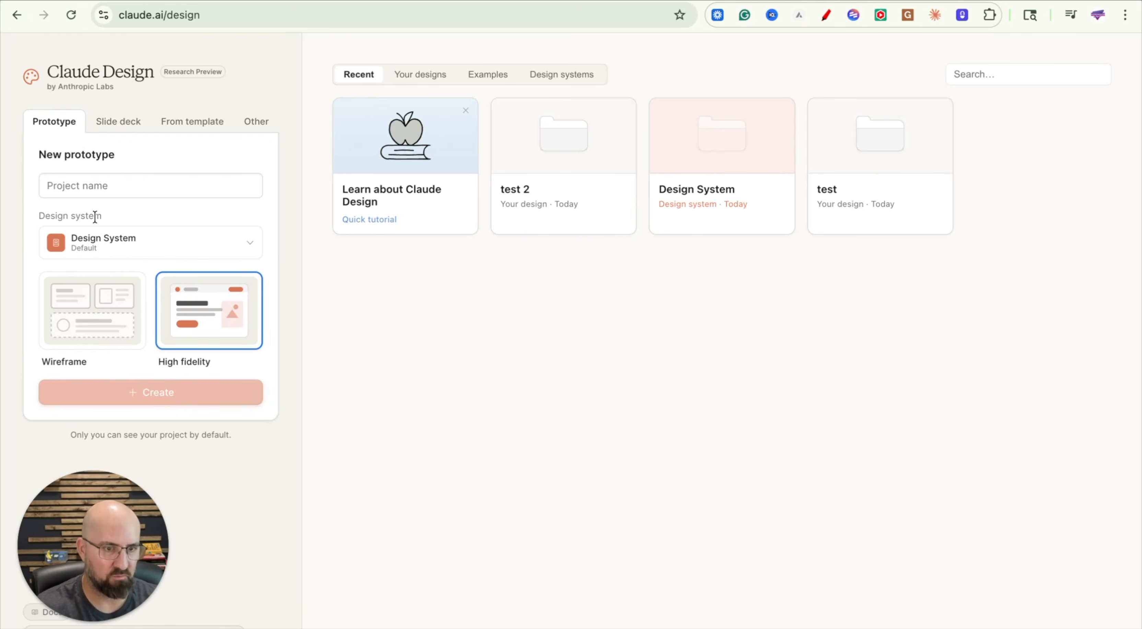
{"action": "left_click", "coordinate": [129, 131]}
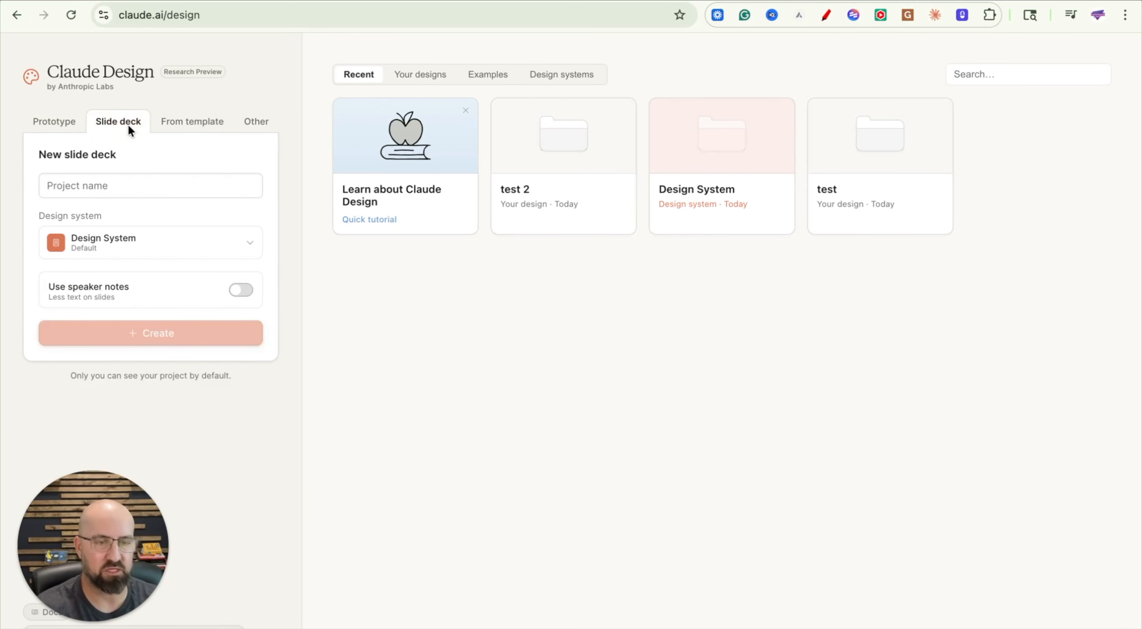
{"action": "left_click", "coordinate": [177, 124]}
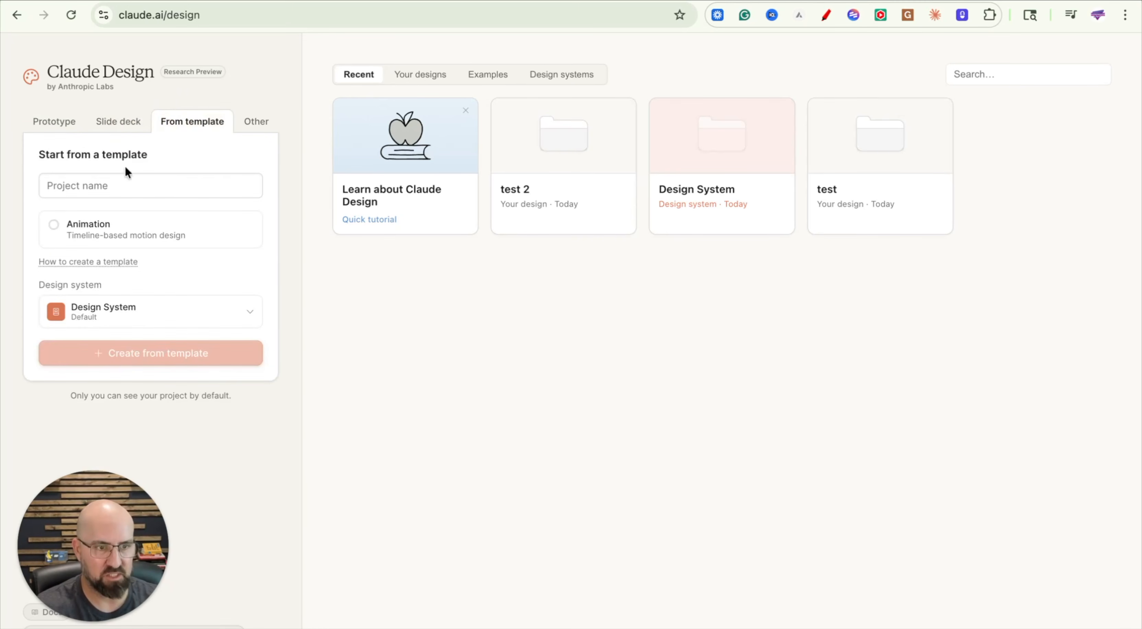
{"action": "left_click", "coordinate": [255, 123]}
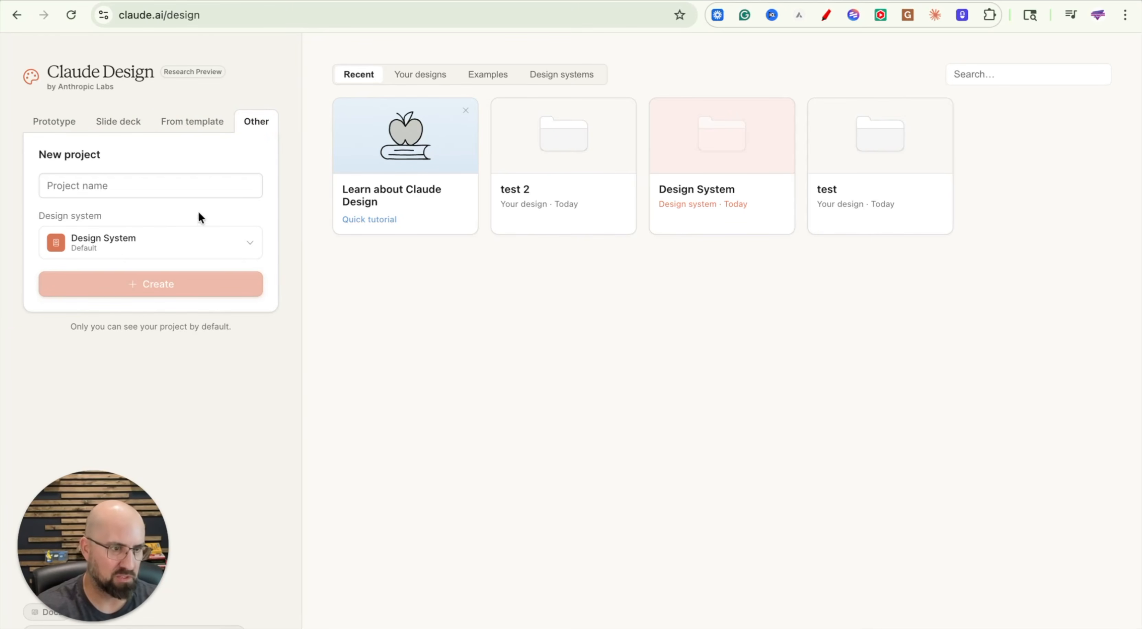
- Browse the gallery of example designs and their reusable prompts, including the calculator kit, cosmic scale animation, globe loader and app onboarding
{"action": "left_click", "coordinate": [487, 76]}
{"action": "scroll", "coordinate": [740, 366], "scroll_direction": "down", "scroll_amount": 20}
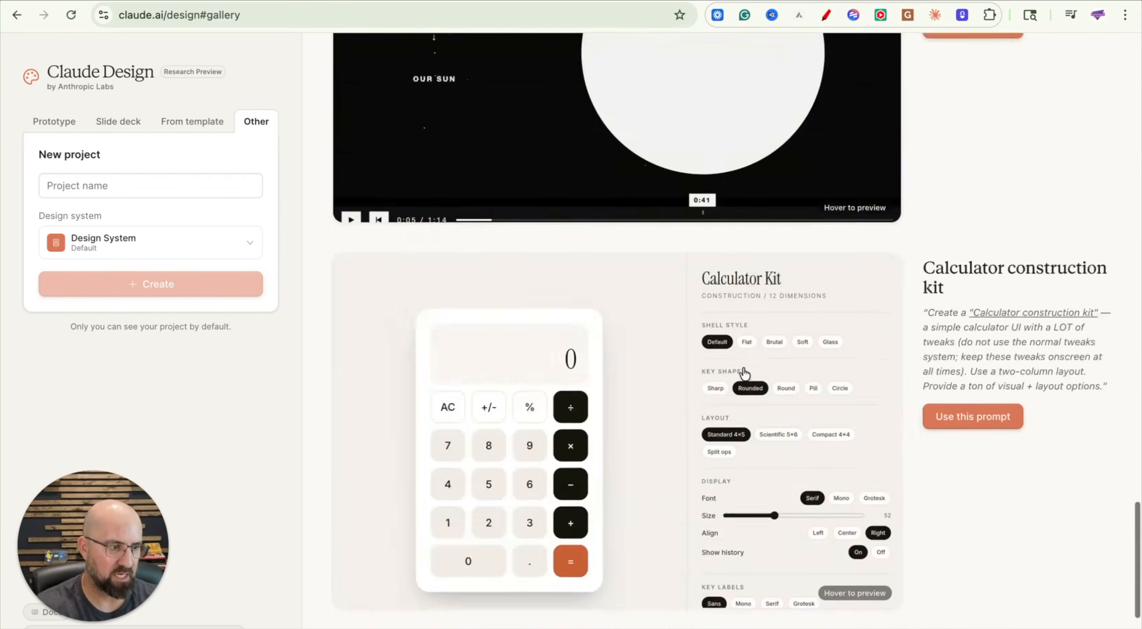
{"action": "scroll", "coordinate": [743, 372], "scroll_direction": "down", "scroll_amount": 8}
{"action": "scroll", "coordinate": [753, 364], "scroll_direction": "up", "scroll_amount": 2}
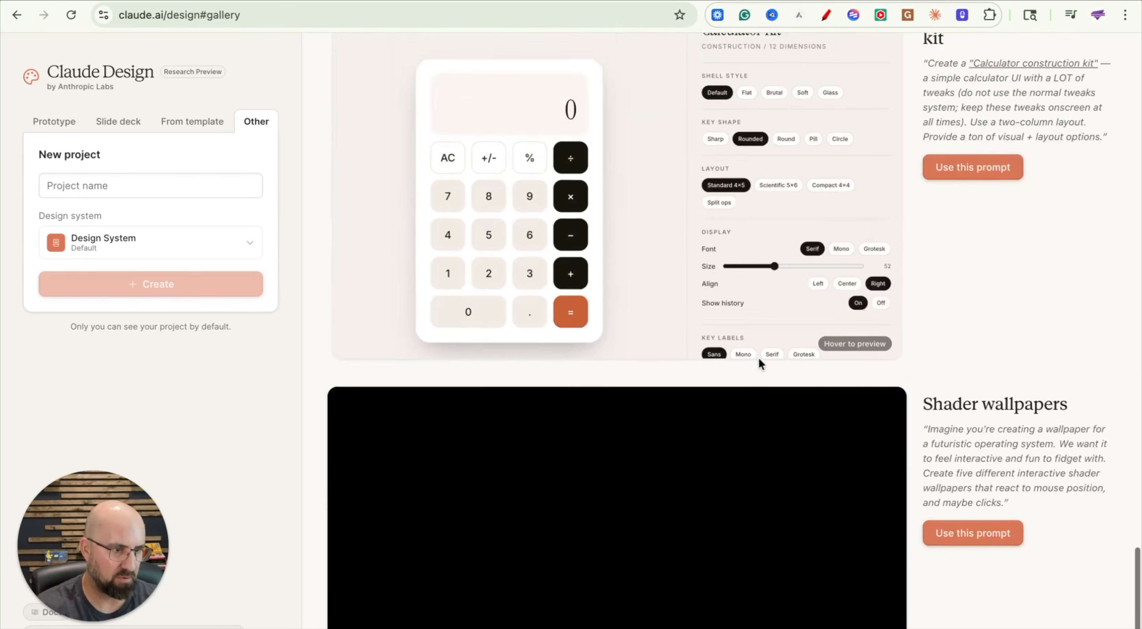
{"action": "scroll", "coordinate": [758, 357], "scroll_direction": "up", "scroll_amount": 6}
{"action": "scroll", "coordinate": [771, 367], "scroll_direction": "up", "scroll_amount": 5}
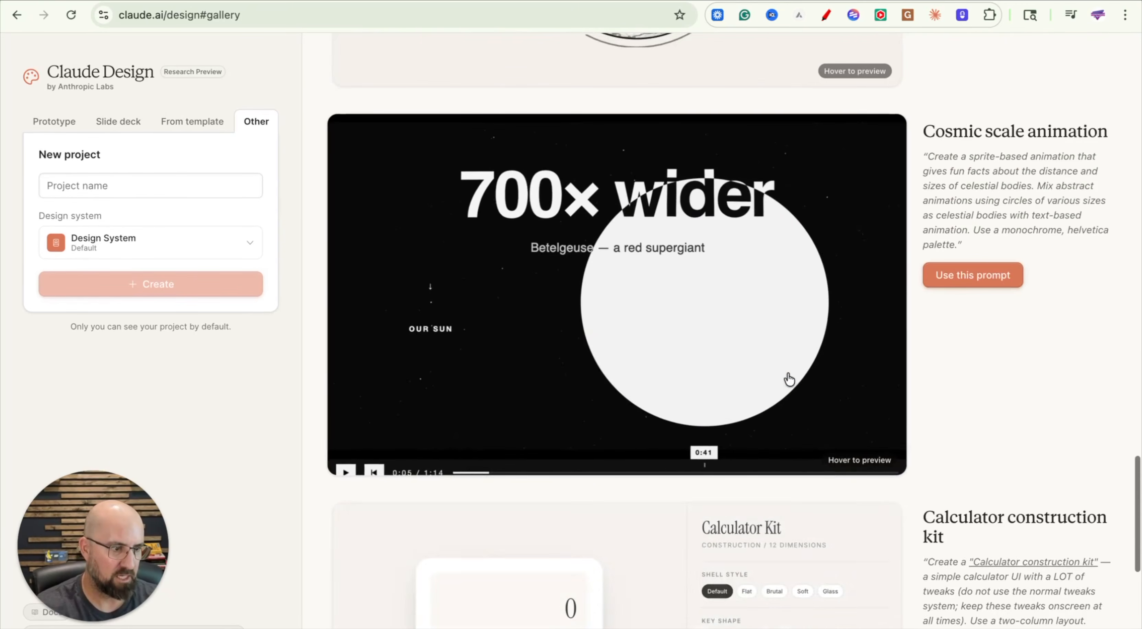
{"action": "scroll", "coordinate": [788, 378], "scroll_direction": "up", "scroll_amount": 8}
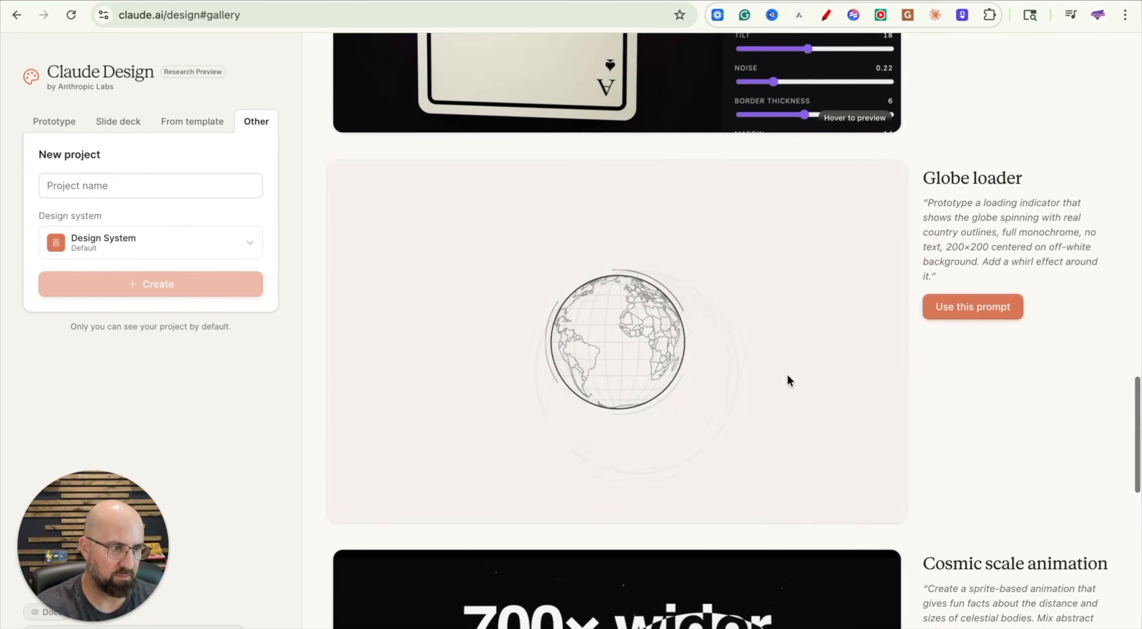
{"action": "scroll", "coordinate": [787, 376], "scroll_direction": "up", "scroll_amount": 15}
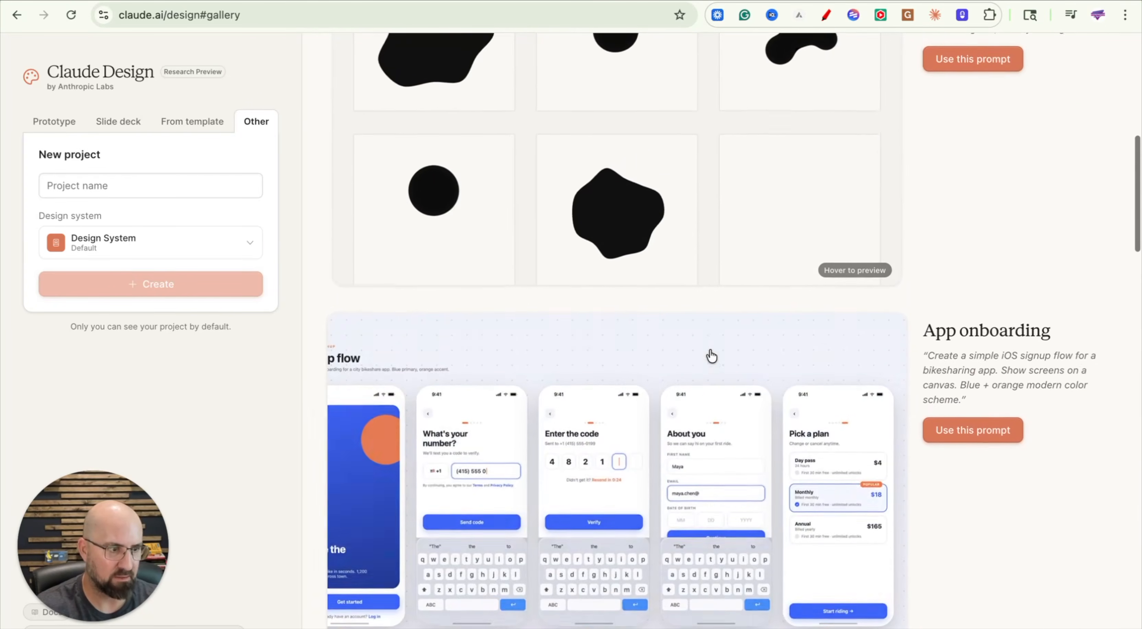
{"action": "scroll", "coordinate": [997, 257], "scroll_direction": "up", "scroll_amount": 10}
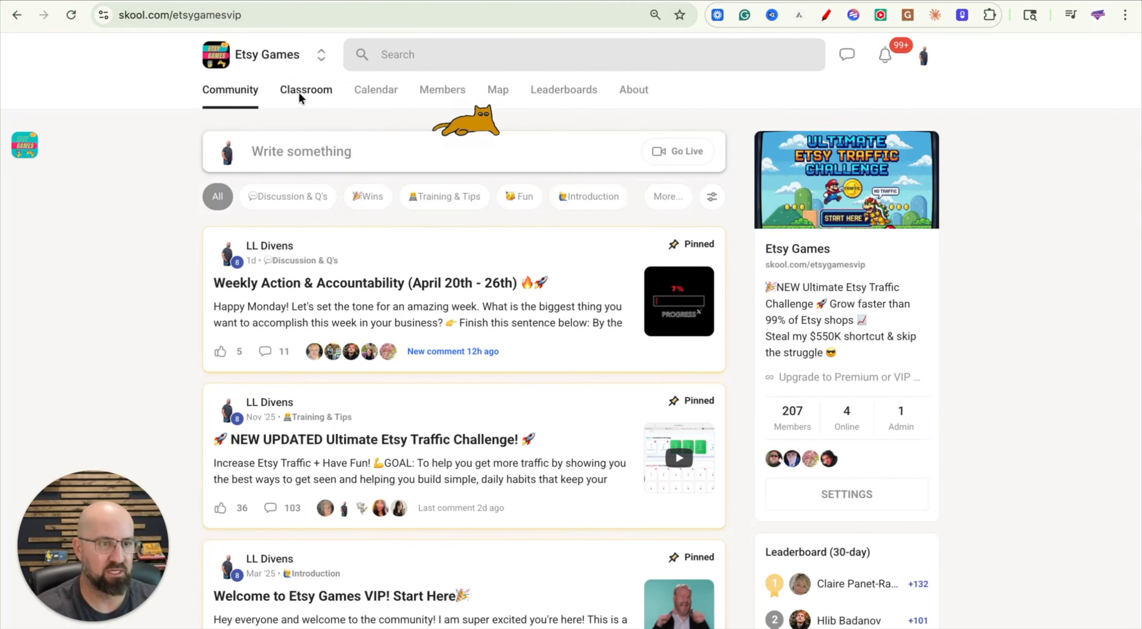
- In the Etsy Games community on Skool, find and open the classroom course AI Automations For Etsy Sellers
{"action": "left_click", "coordinate": [319, 91]}
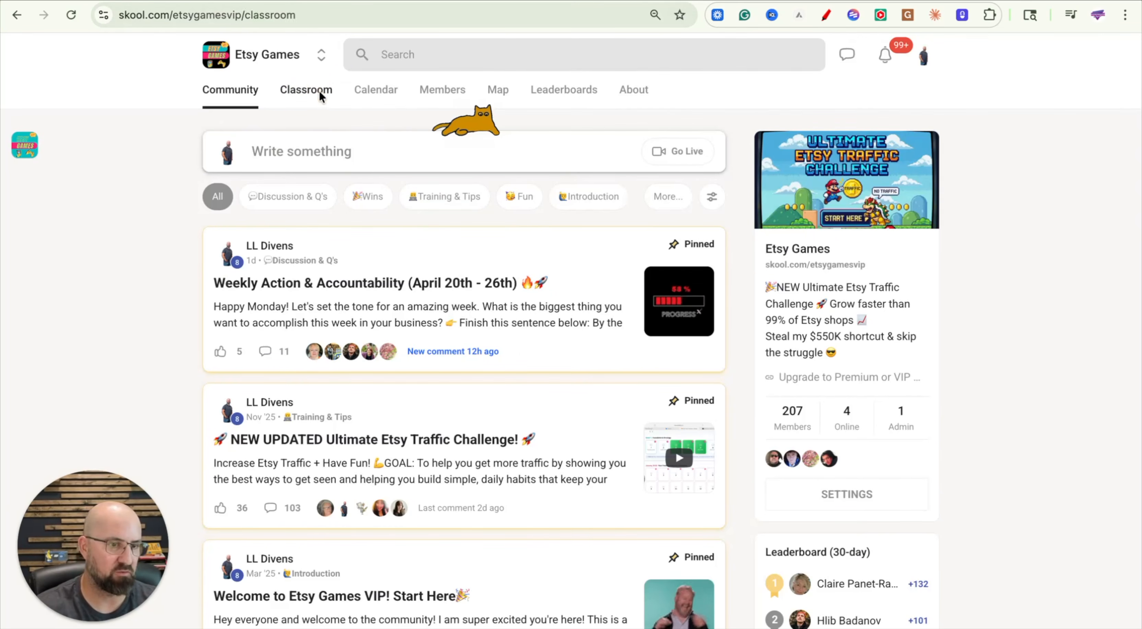
{"action": "scroll", "coordinate": [567, 377], "scroll_direction": "down", "scroll_amount": 5}
{"action": "scroll", "coordinate": [566, 376], "scroll_direction": "down", "scroll_amount": 3}
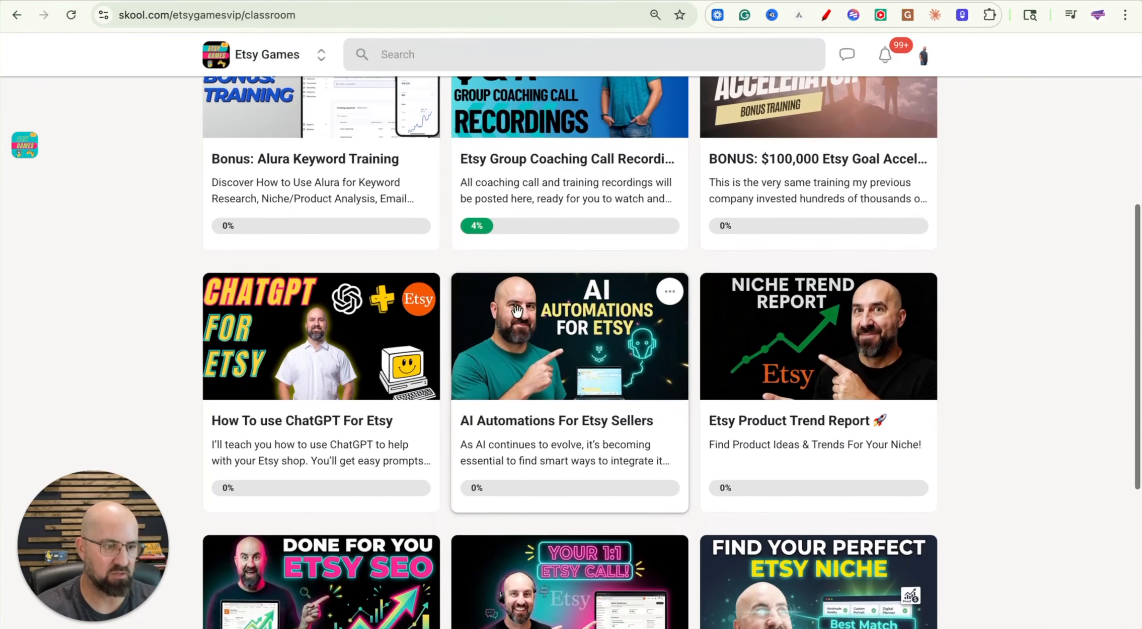
{"action": "left_click", "coordinate": [558, 406]}
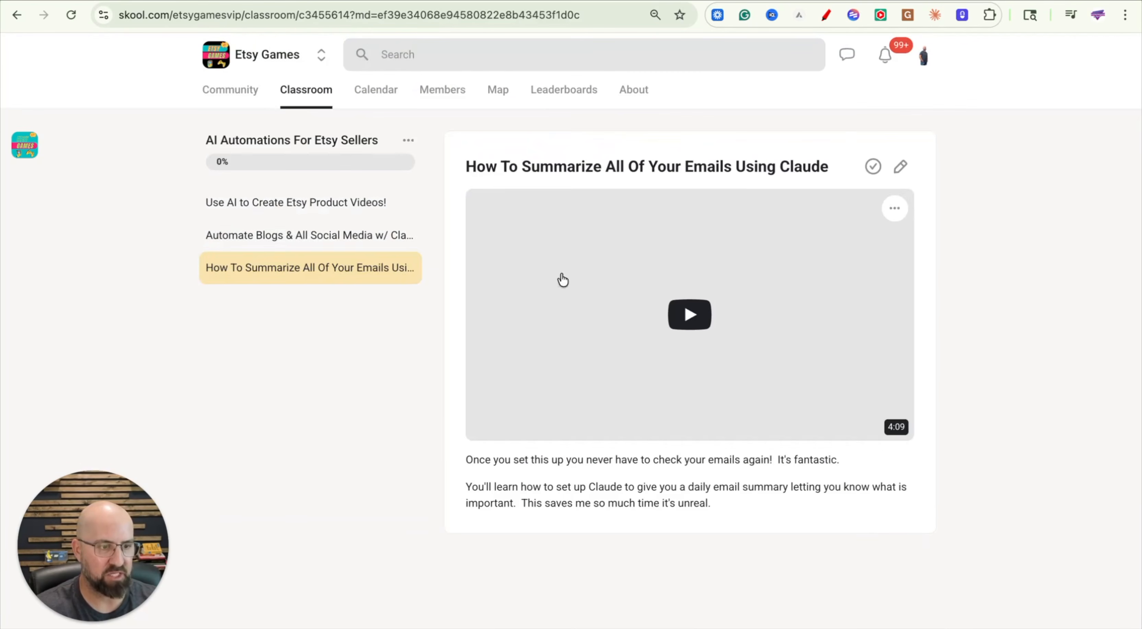
- Go back to the Etsy Games community feed and look over its pinned posts and group details
{"action": "left_click", "coordinate": [225, 89]}
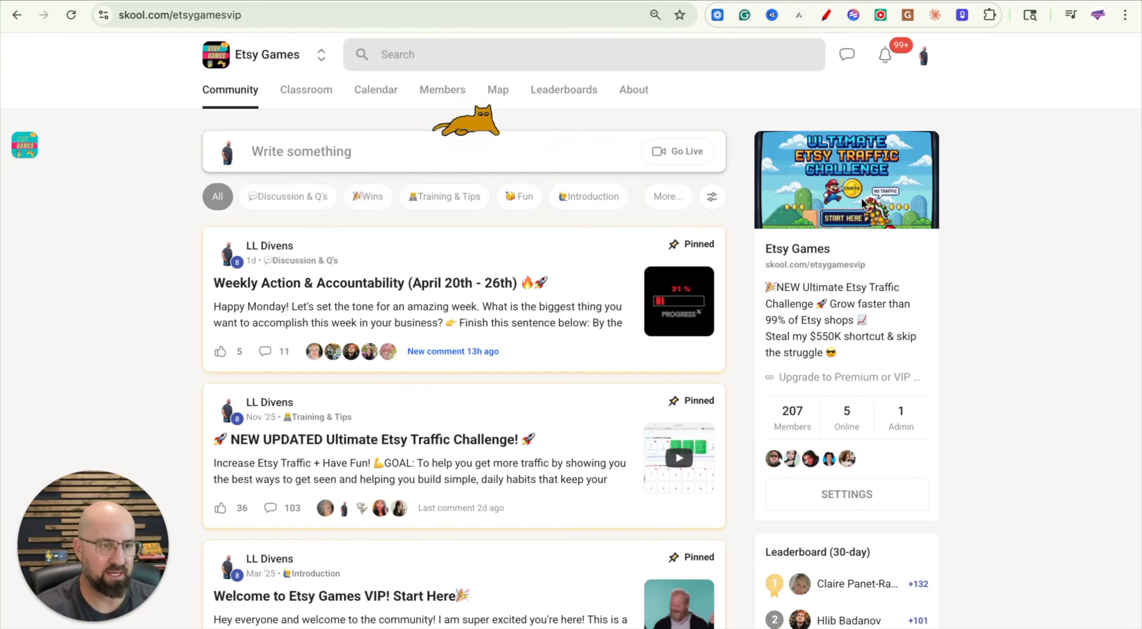
{"action": "scroll", "coordinate": [622, 428], "scroll_direction": "down", "scroll_amount": 2}
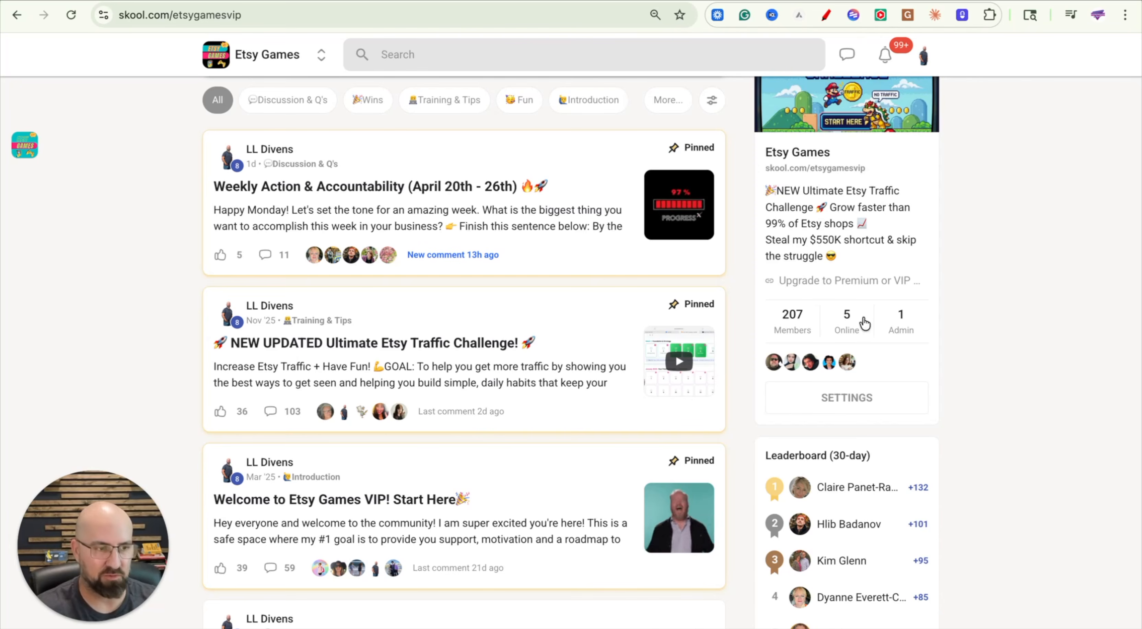
{"action": "scroll", "coordinate": [855, 299], "scroll_direction": "up", "scroll_amount": 3}
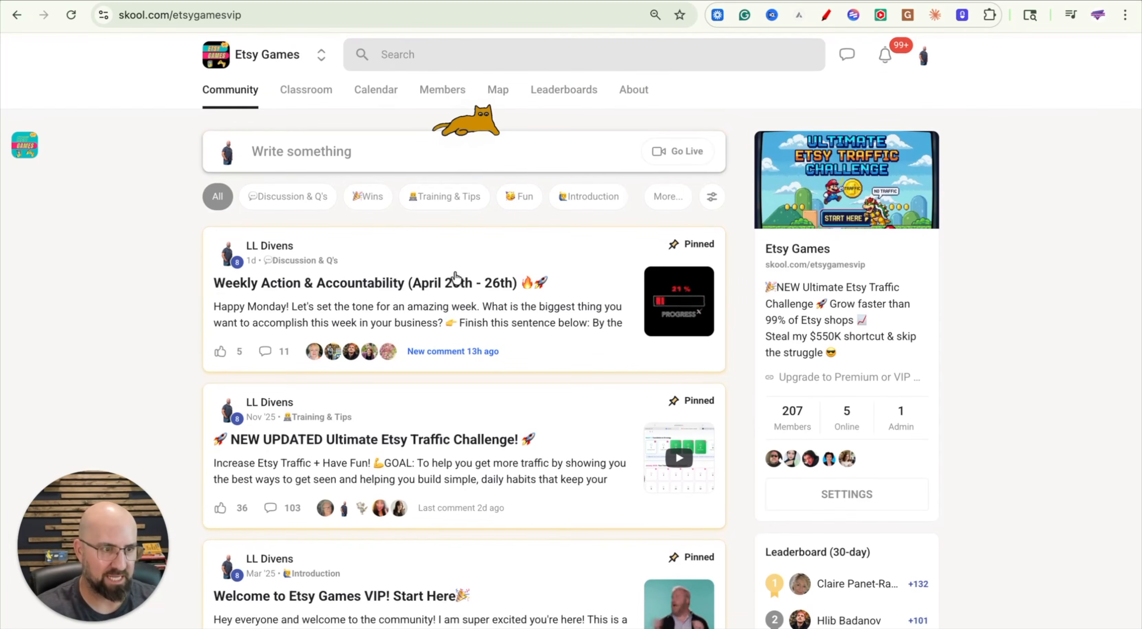